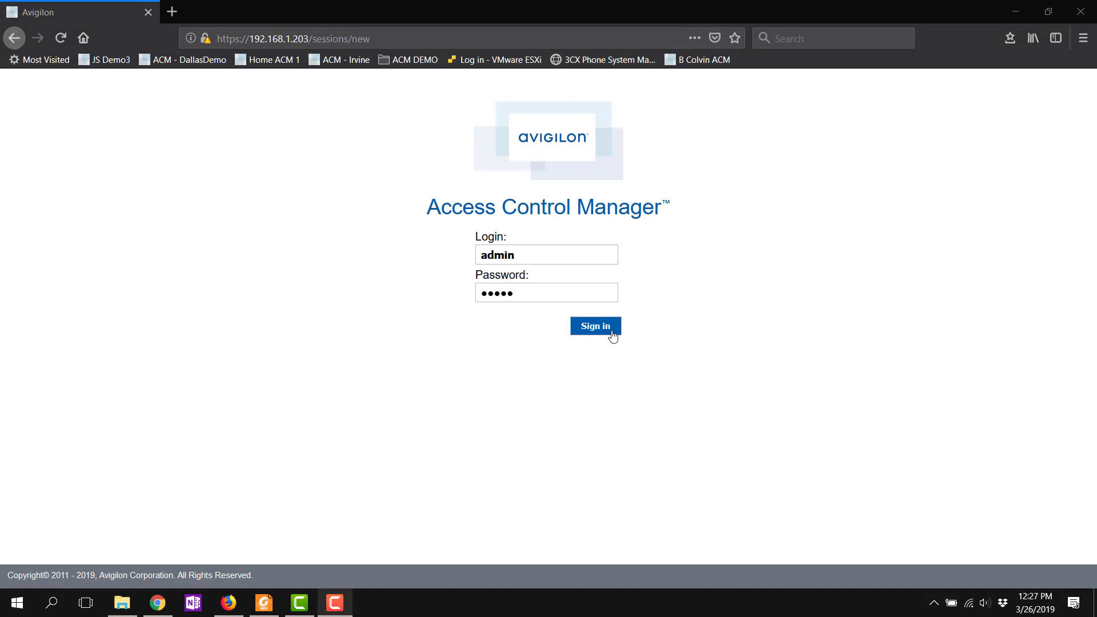
Step: Sign in to Access Control Manager with the administrator login and password
{"action": "left_click", "coordinate": [609, 331]}
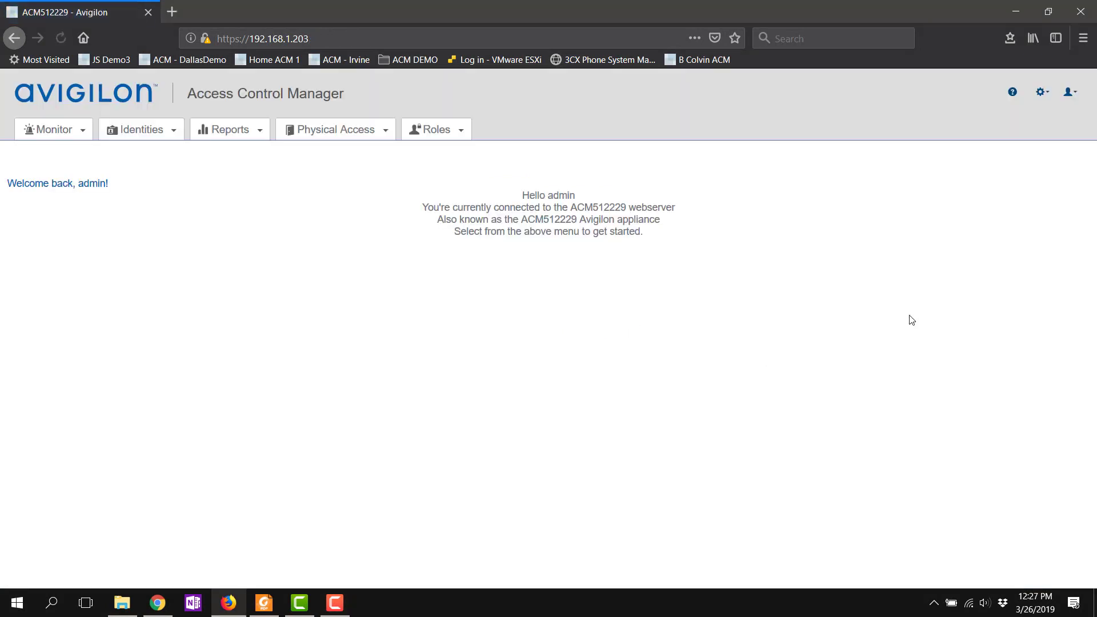
Step: Open the appliance's About tab and check that Badge production is licensed (version 5.12.2.29)
{"action": "left_click", "coordinate": [1043, 92]}
{"action": "left_click", "coordinate": [1044, 142]}
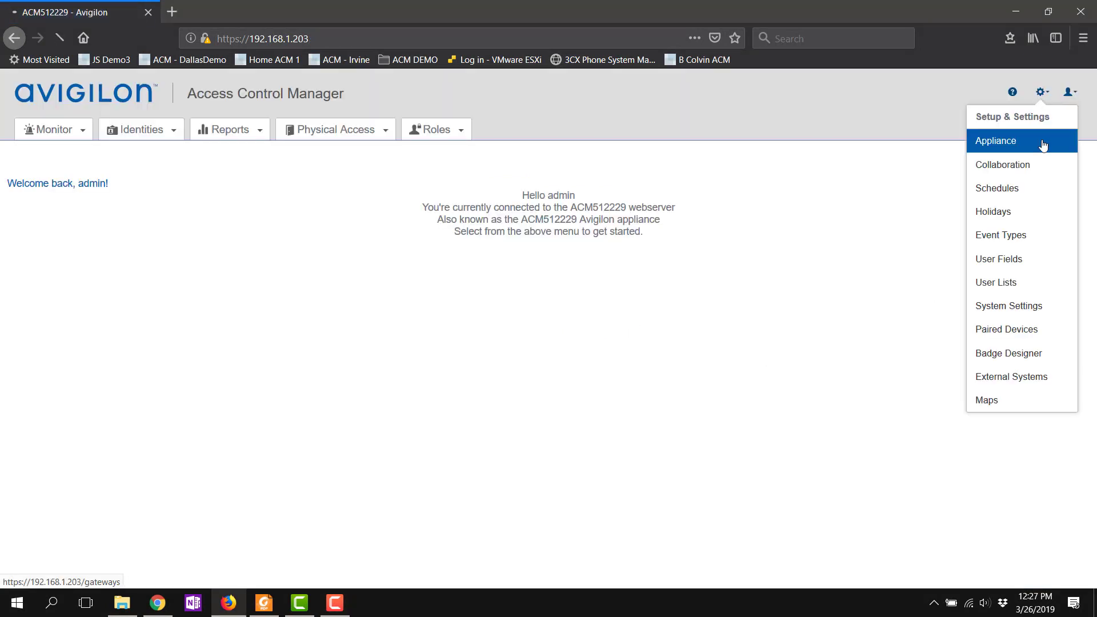
{"action": "left_click", "coordinate": [470, 218]}
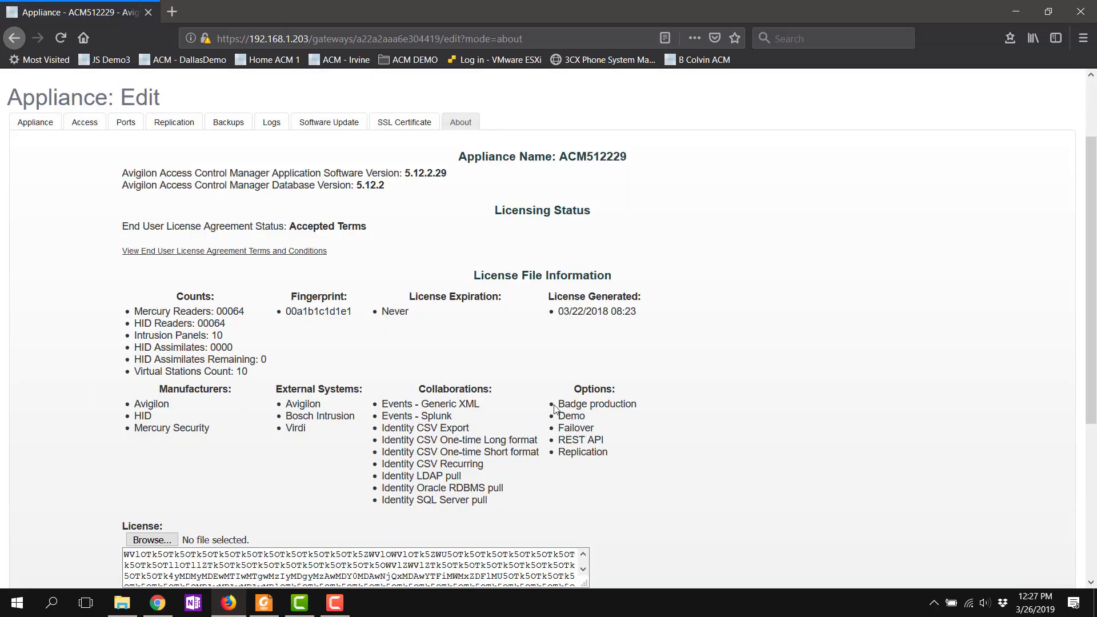
{"action": "left_click_drag", "start_coordinate": [547, 405], "coordinate": [586, 404]}
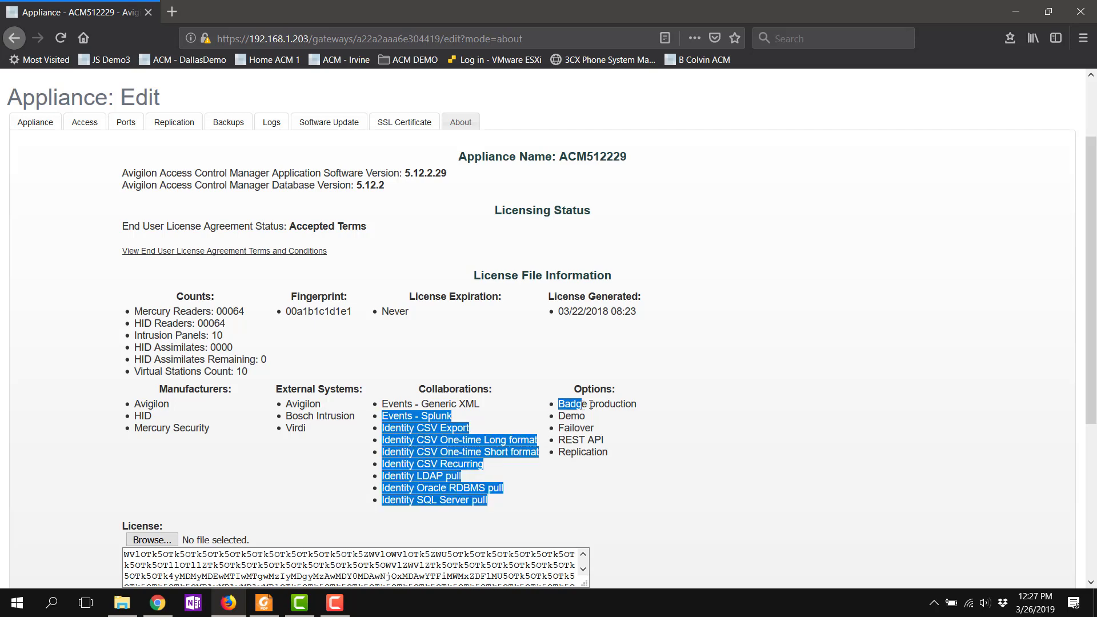
{"action": "left_click", "coordinate": [587, 404]}
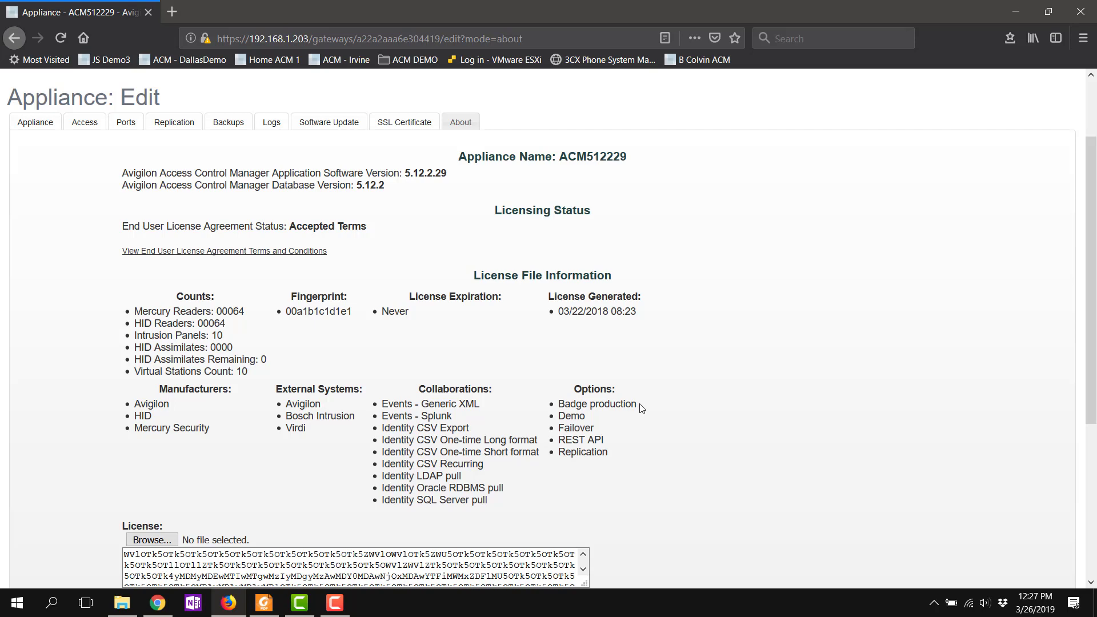
{"action": "scroll", "coordinate": [815, 332], "scroll_direction": "up", "scroll_amount": 3}
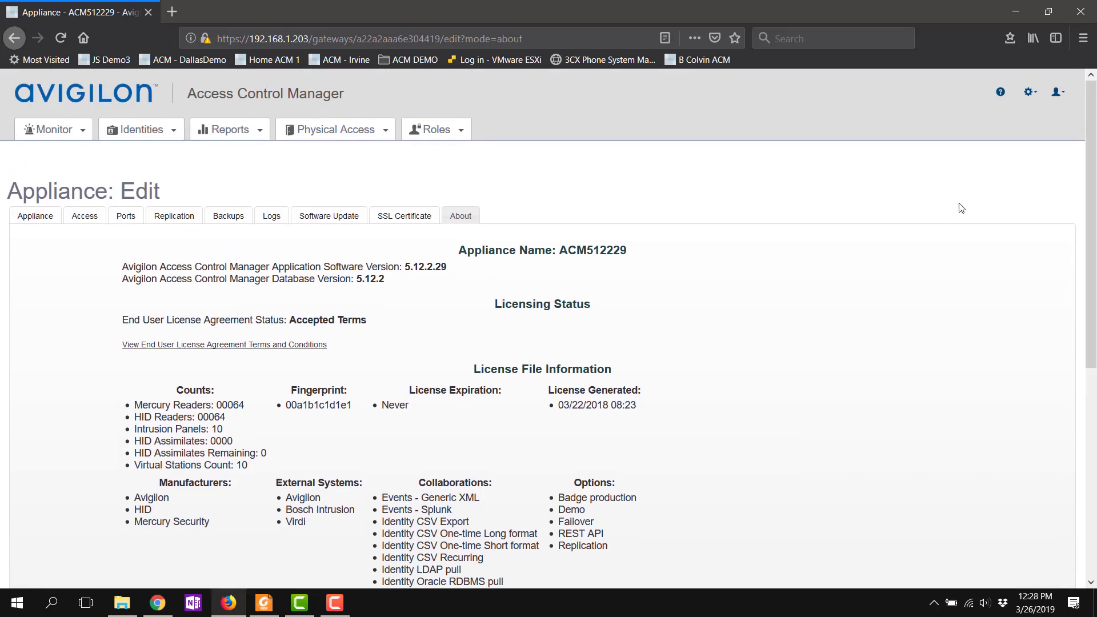
Step: In Badge Designer, add a badge template and rename 'New Badge 1' to 'Avigilon'
{"action": "left_click", "coordinate": [1031, 92]}
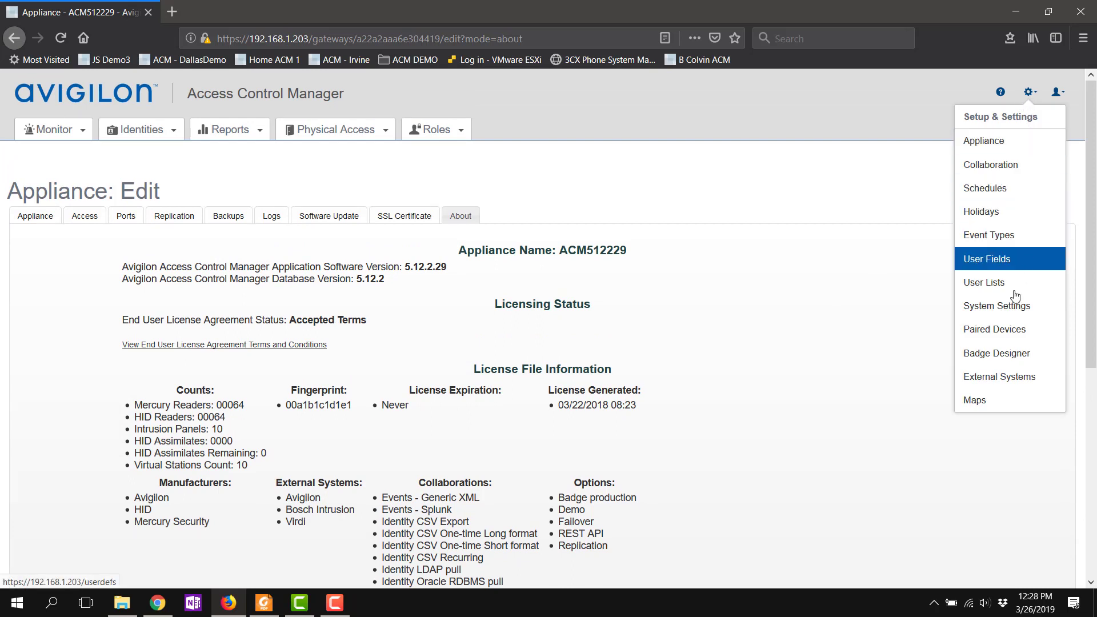
{"action": "left_click", "coordinate": [995, 354]}
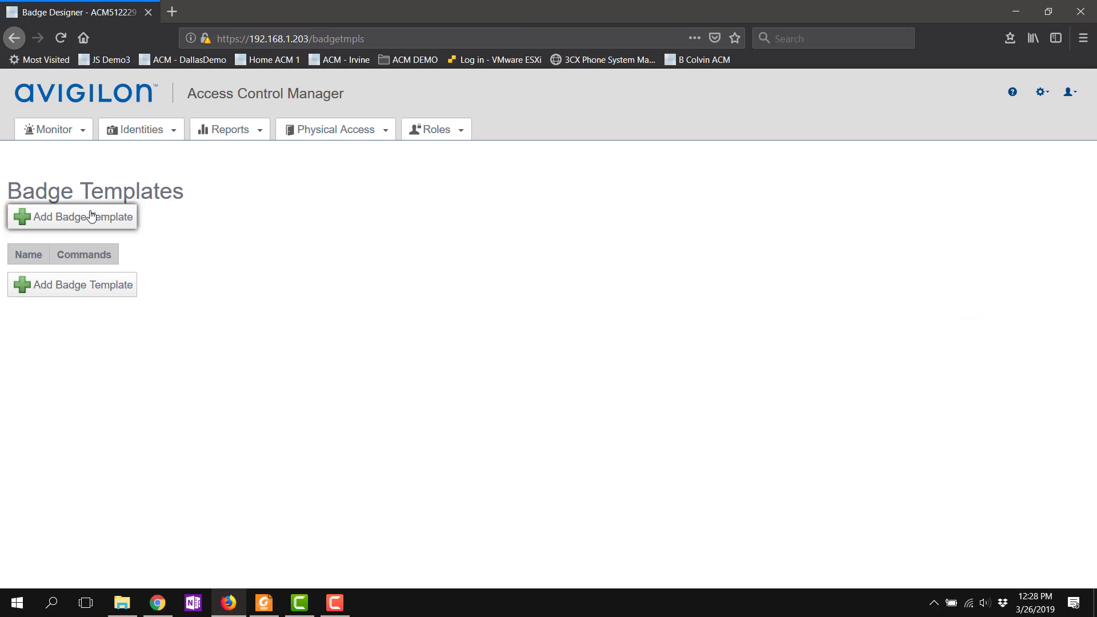
{"action": "left_click", "coordinate": [92, 216]}
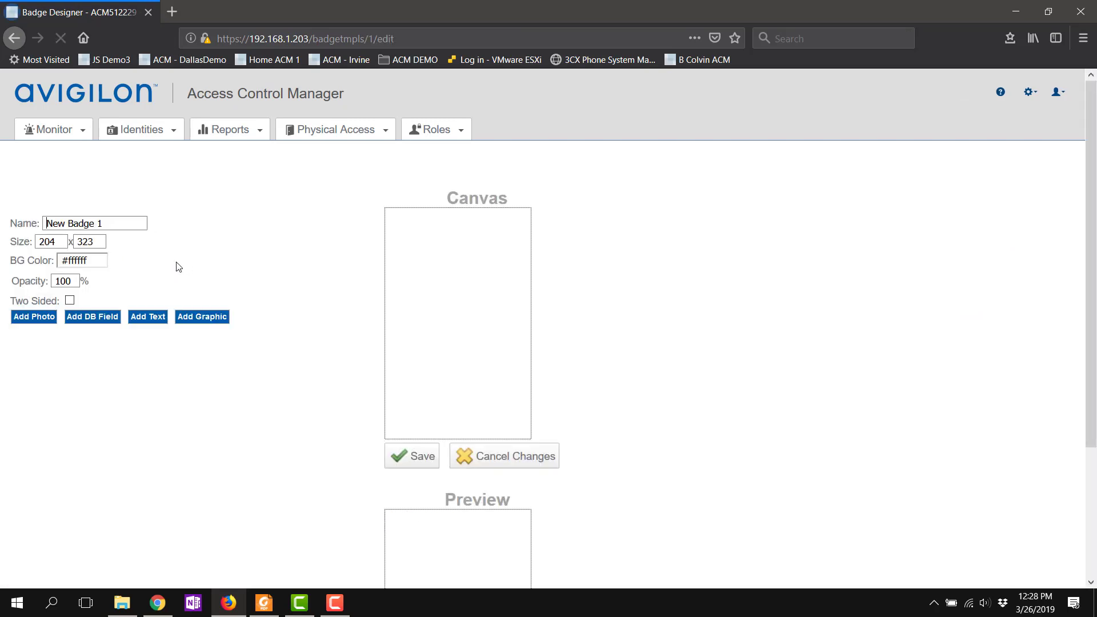
{"action": "left_click_drag", "start_coordinate": [123, 222], "coordinate": [2, 227]}
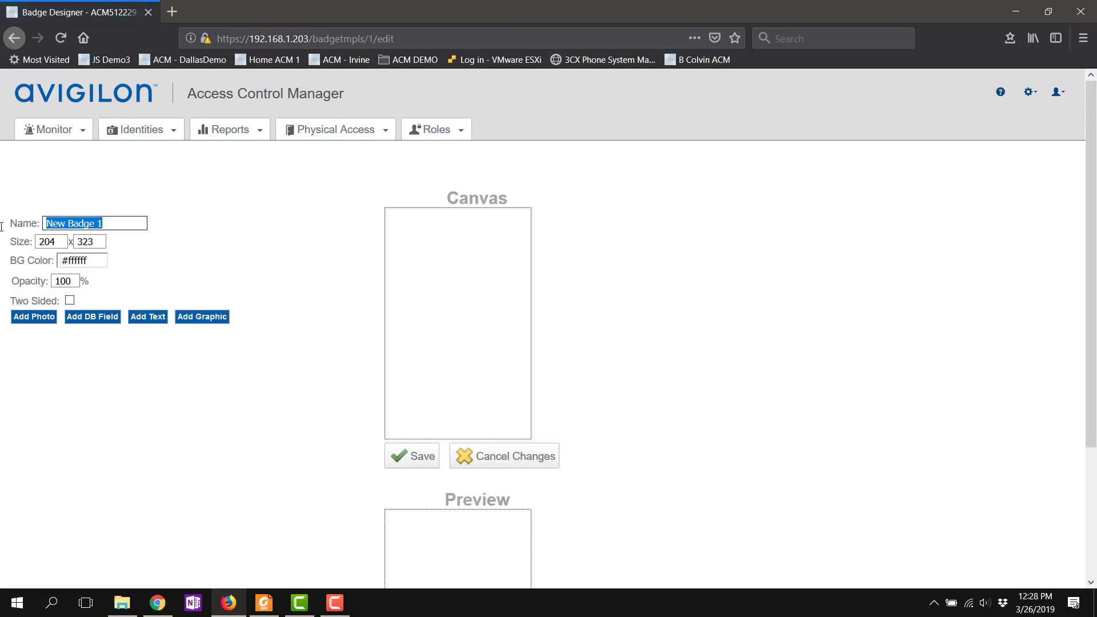
{"action": "type", "text": "Avigilon"}
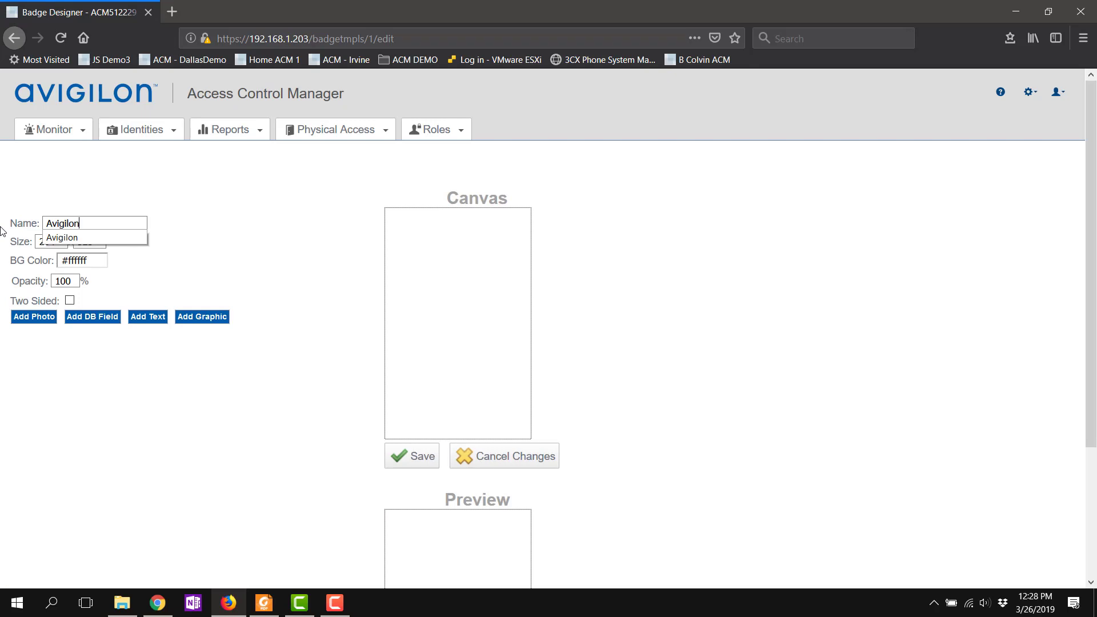
{"action": "left_click", "coordinate": [252, 259]}
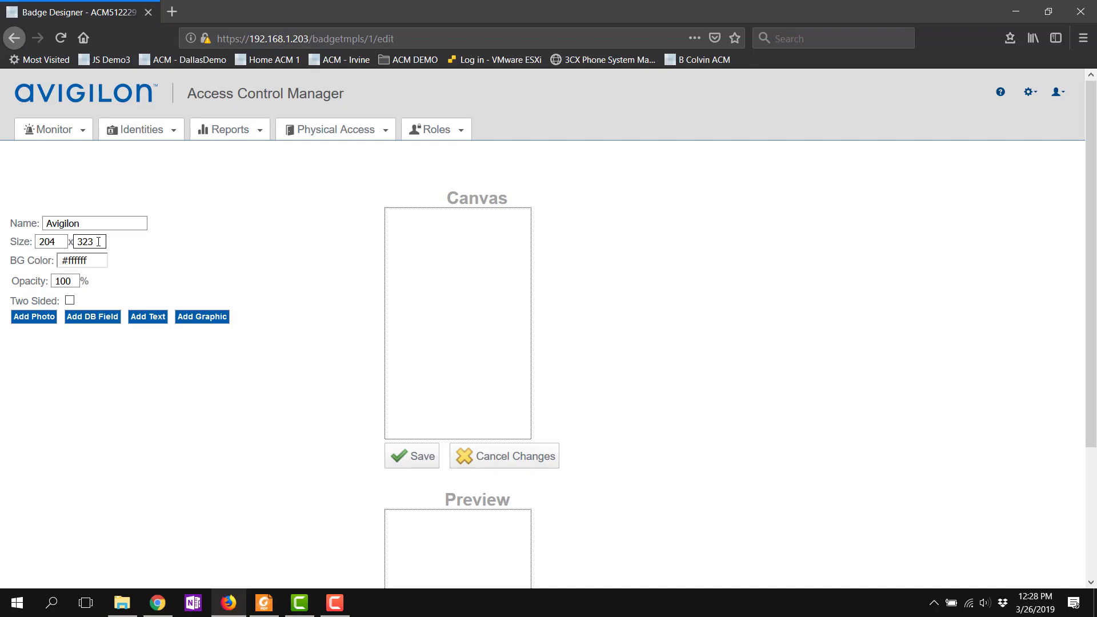
{"action": "left_click", "coordinate": [68, 282]}
Step: Add a graphic using the AVO-MSI logo image and place it at the badge's top-left corner
{"action": "left_click", "coordinate": [206, 324]}
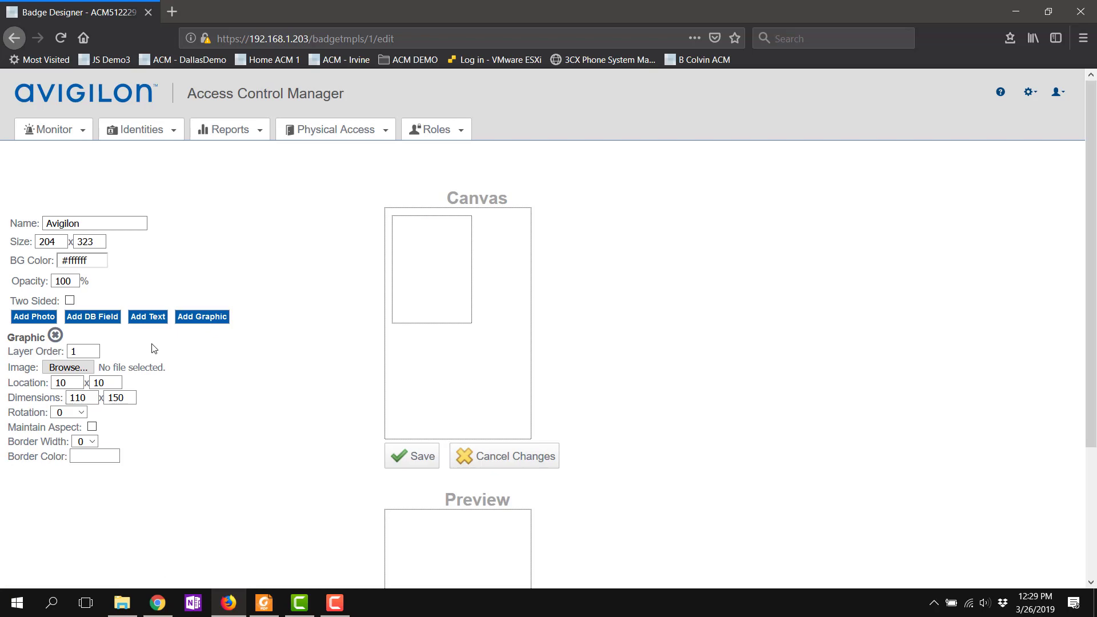
{"action": "left_click", "coordinate": [86, 372]}
{"action": "left_click", "coordinate": [162, 115]}
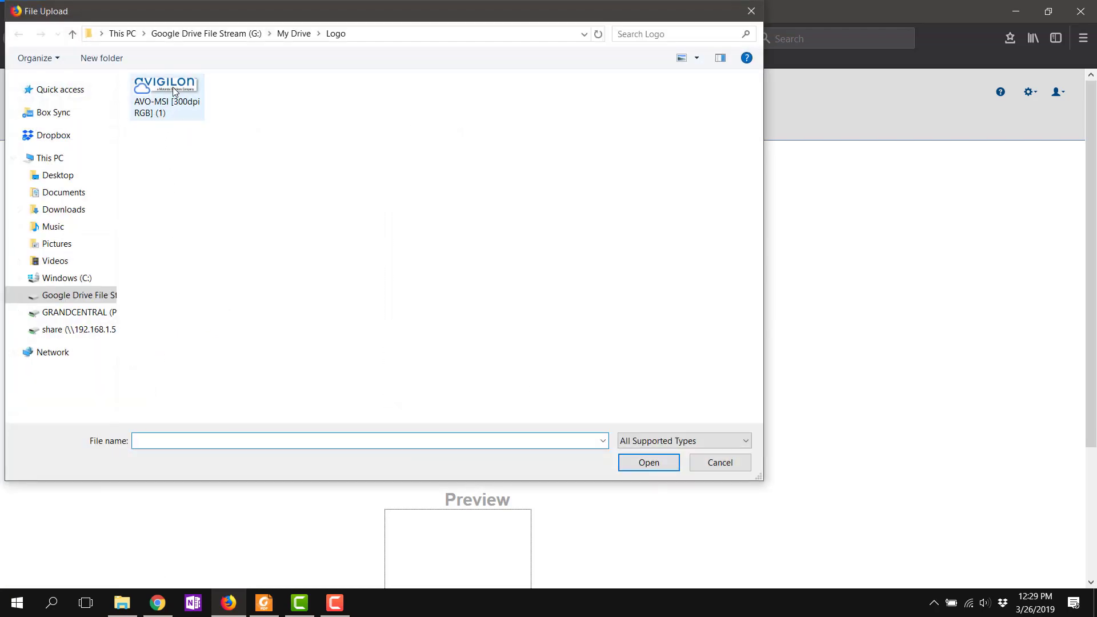
{"action": "left_click", "coordinate": [642, 461]}
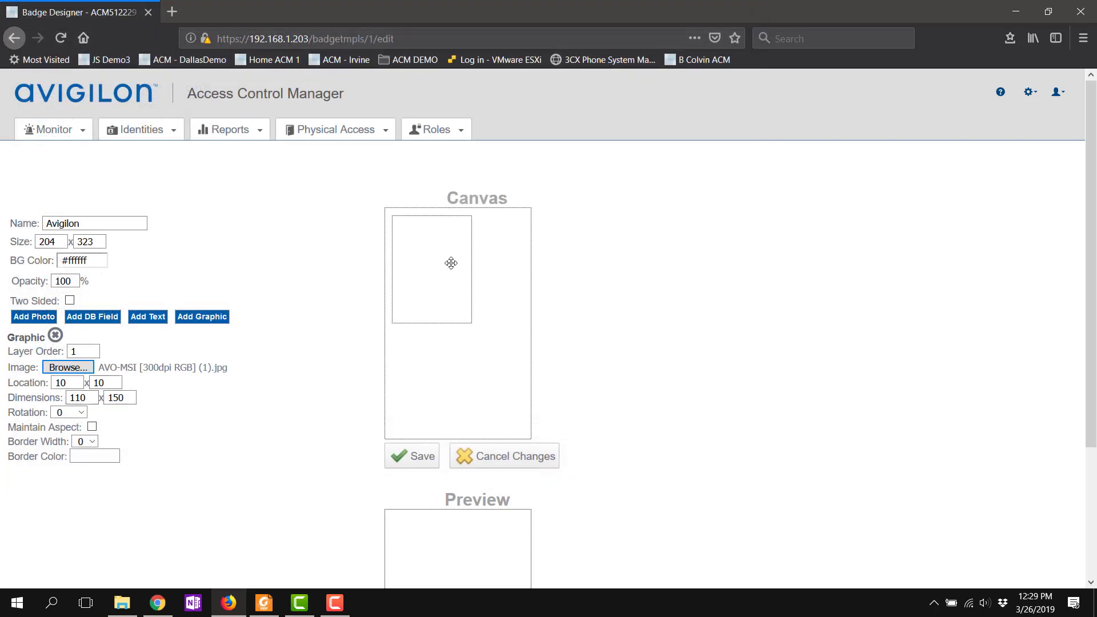
{"action": "left_click_drag", "start_coordinate": [448, 263], "coordinate": [430, 255]}
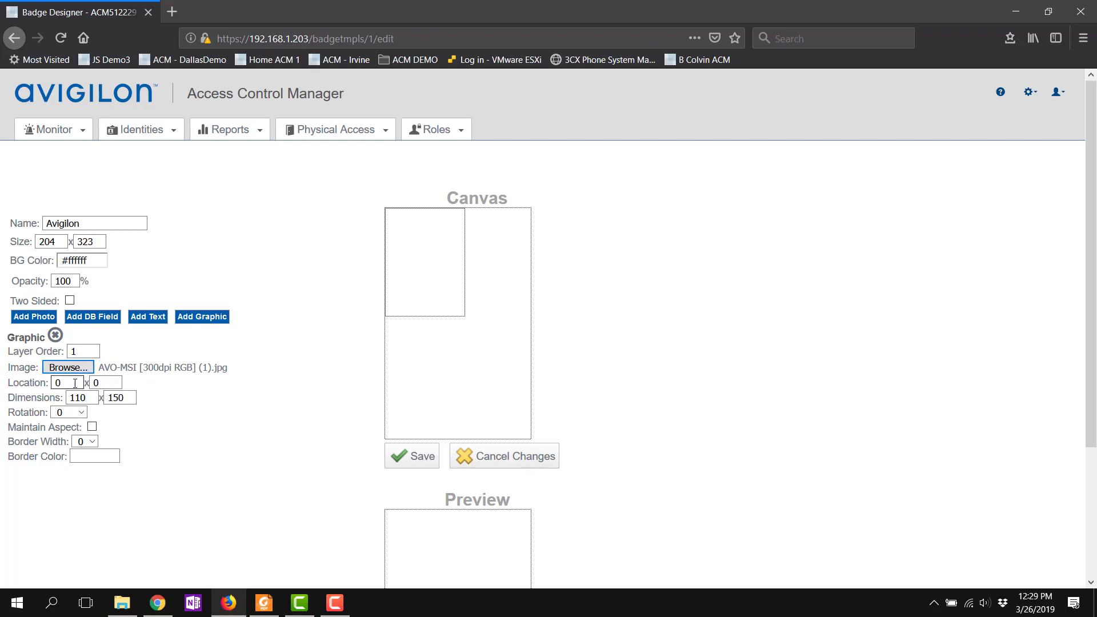
{"action": "left_click_drag", "start_coordinate": [410, 277], "coordinate": [421, 257]}
Step: Keep the logo's aspect ratio, resize it to 200 x 50, and save the template
{"action": "left_click", "coordinate": [92, 429]}
{"action": "left_click_drag", "start_coordinate": [95, 403], "coordinate": [23, 397]}
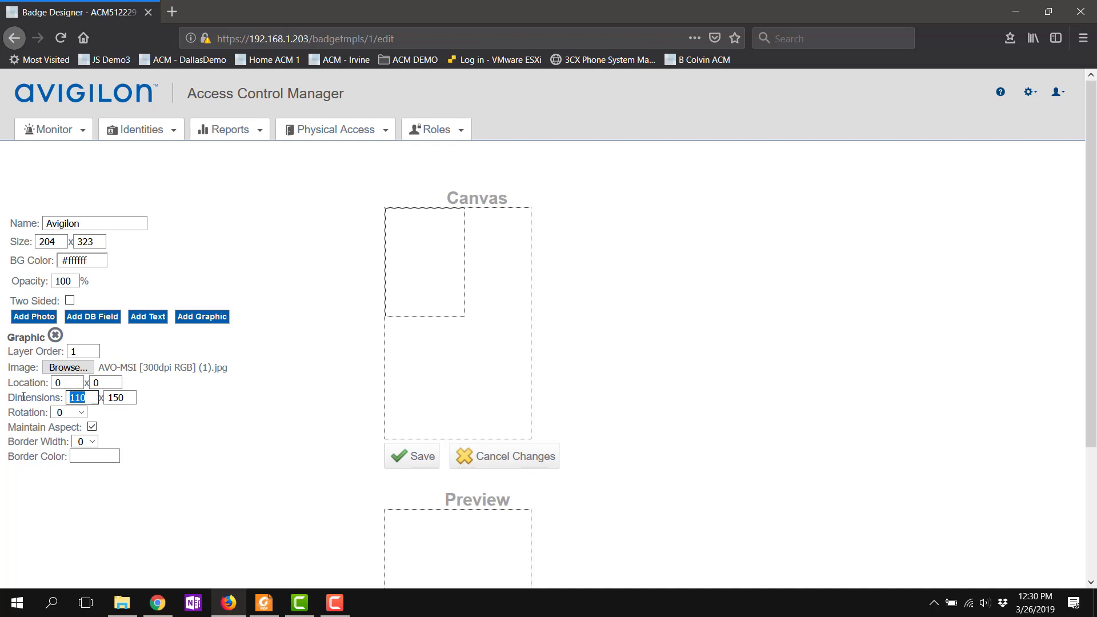
{"action": "type", "text": "20"}
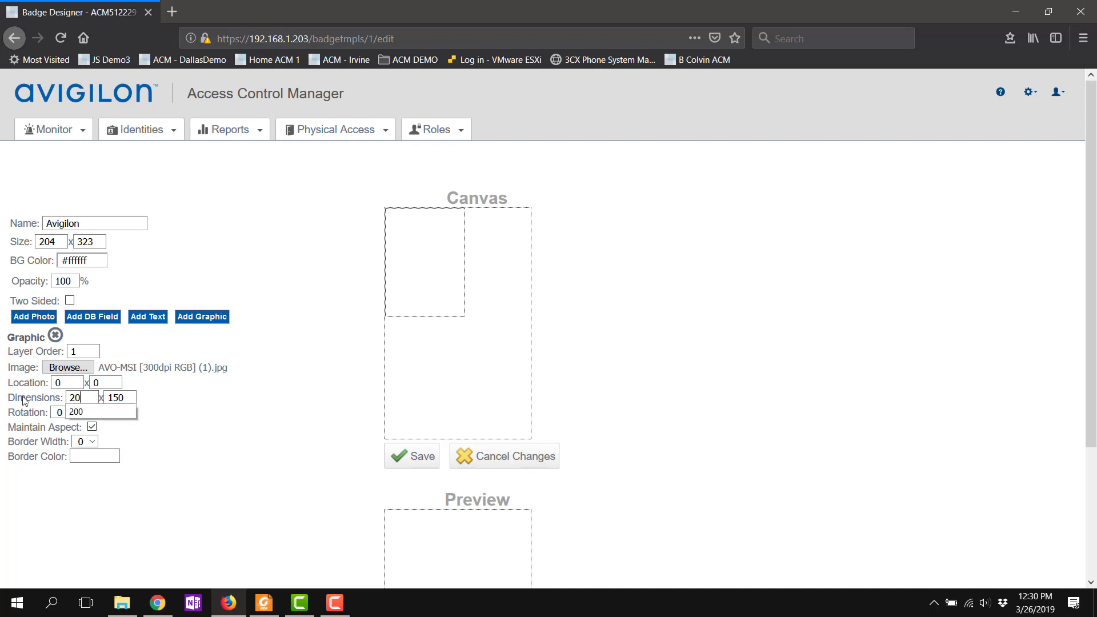
{"action": "type", "text": "0"}
{"action": "key", "text": "Tab"}
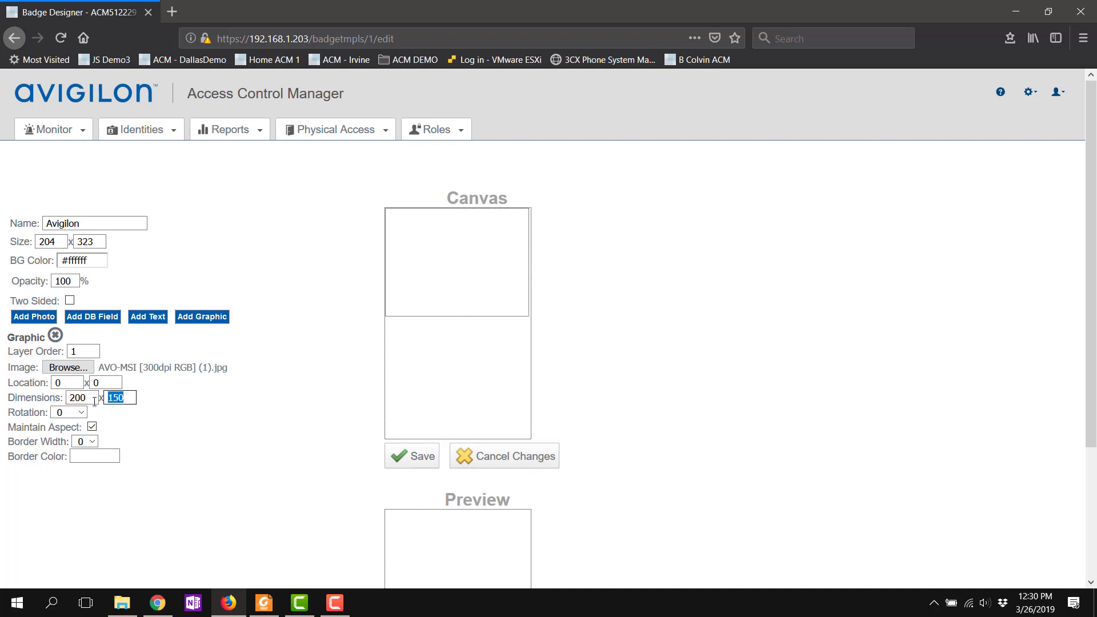
{"action": "type", "text": "50"}
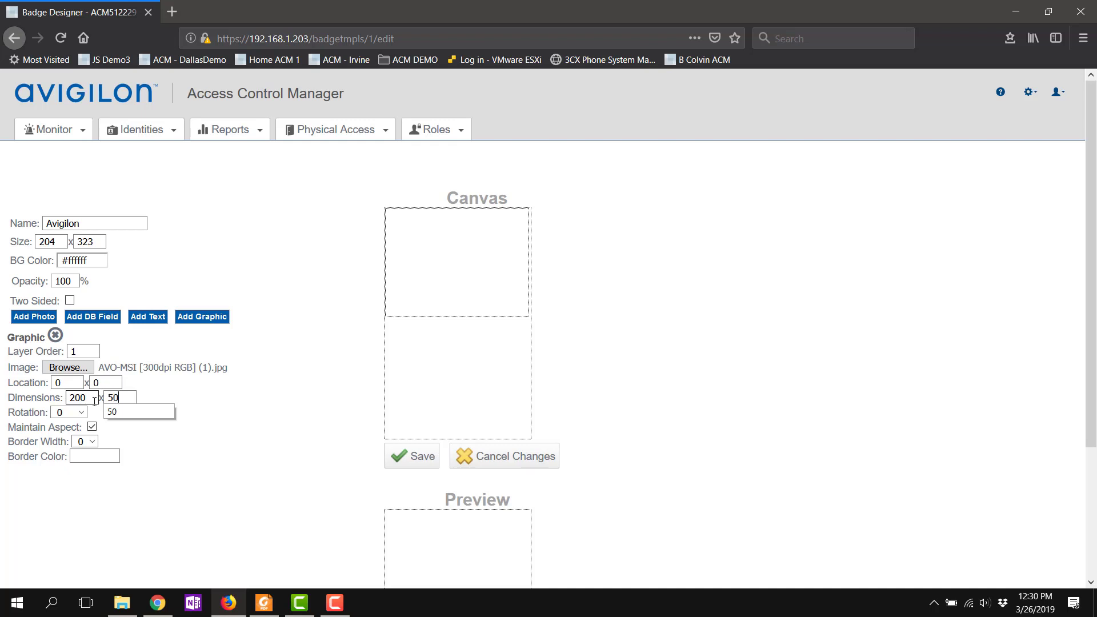
{"action": "left_click", "coordinate": [252, 404]}
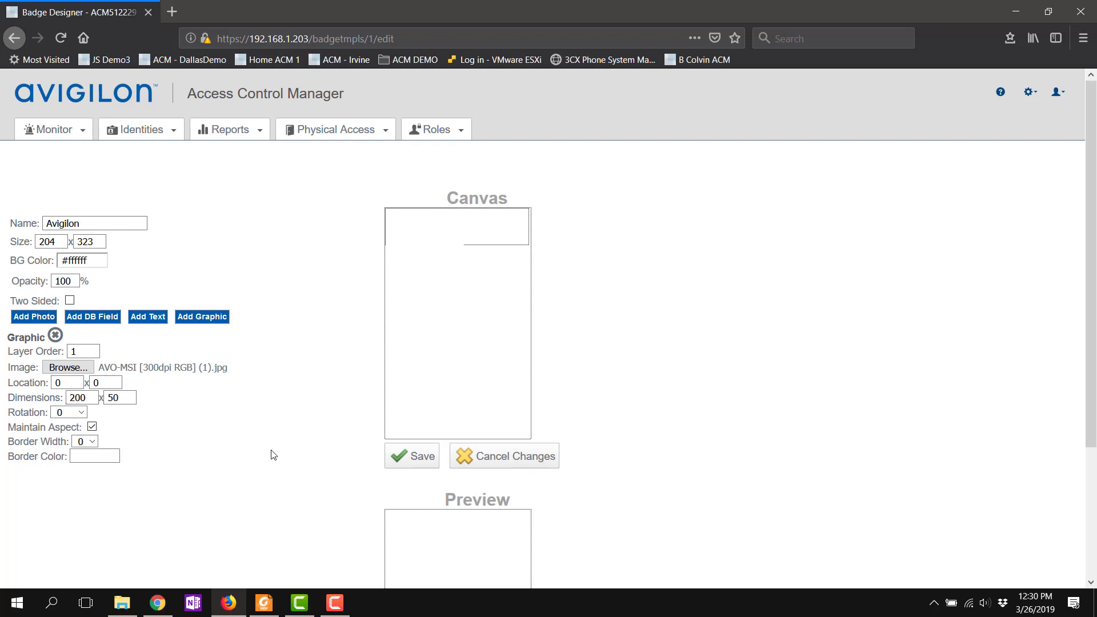
{"action": "left_click", "coordinate": [409, 462]}
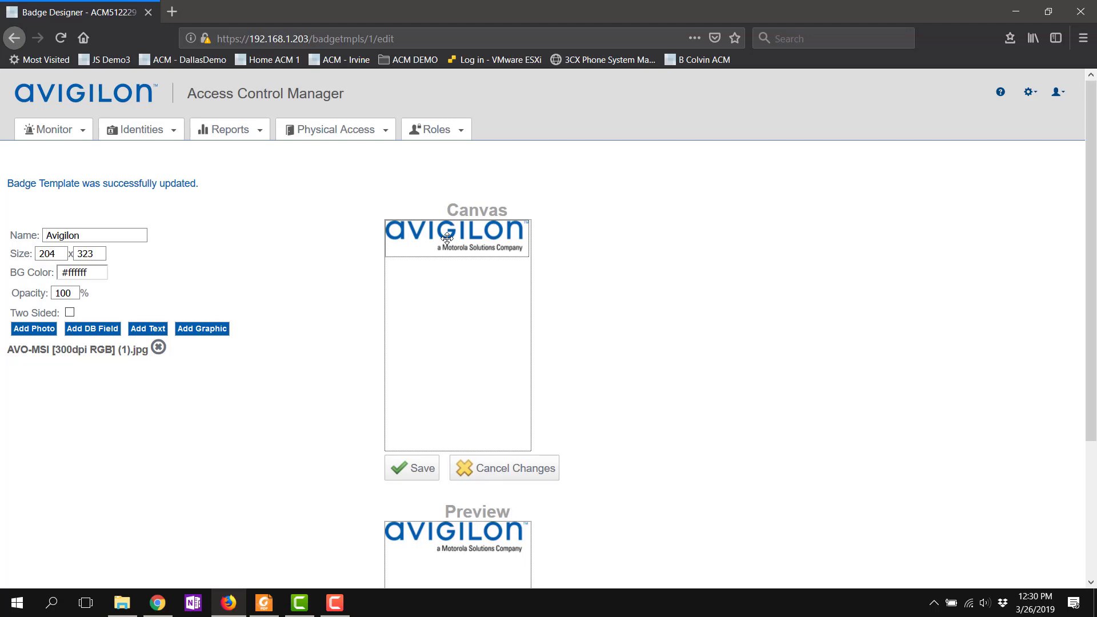
{"action": "mouse_move", "coordinate": [447, 238]}
{"action": "left_mouse_down"}
{"action": "mouse_move", "coordinate": [461, 234]}
{"action": "mouse_move", "coordinate": [448, 240]}
{"action": "left_mouse_up"}
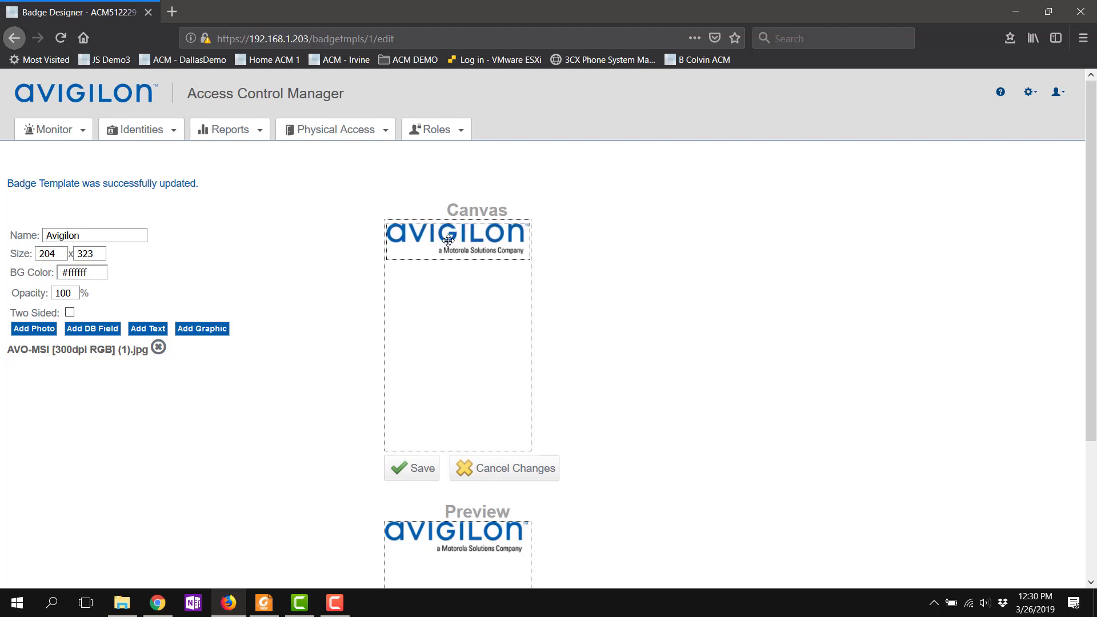
Step: Save the template again and add a photo placeholder below the logo
{"action": "left_click", "coordinate": [421, 467]}
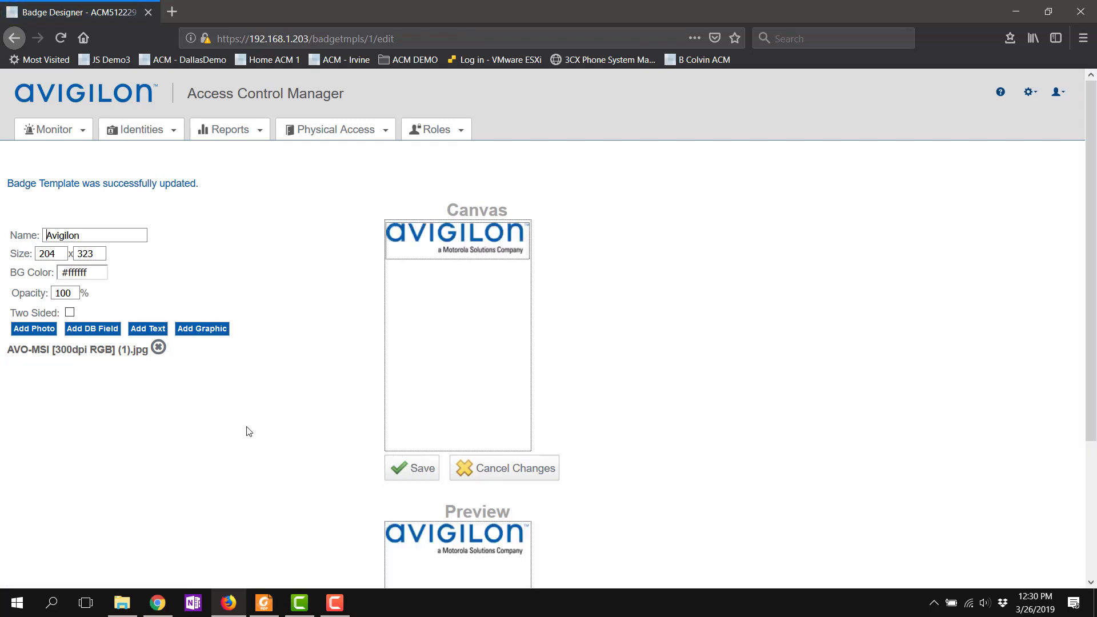
{"action": "left_click", "coordinate": [32, 333]}
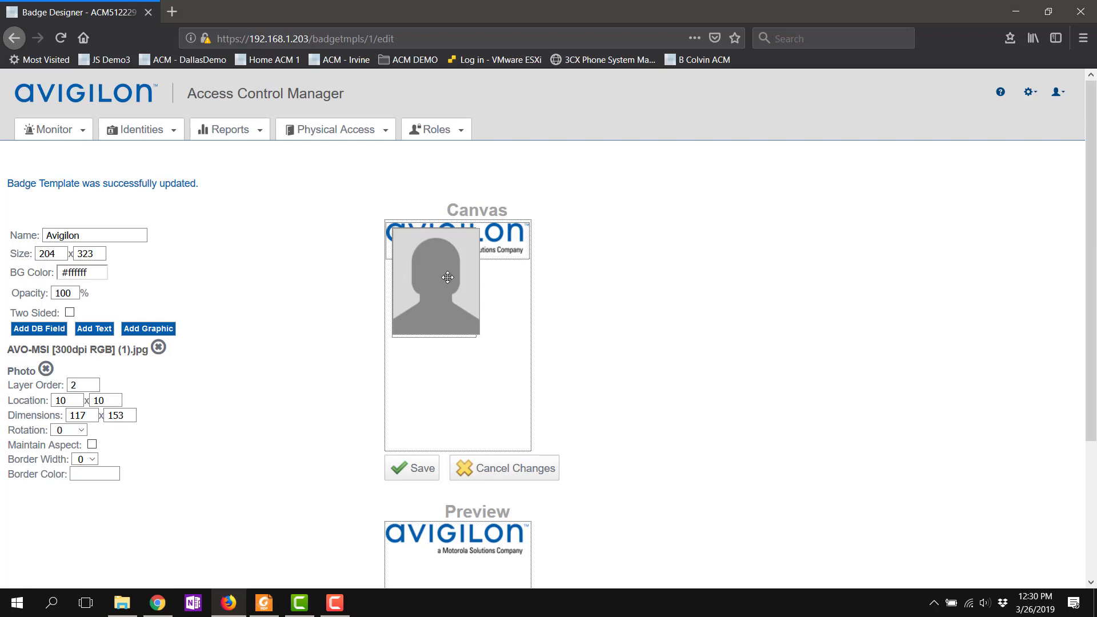
{"action": "left_click_drag", "start_coordinate": [447, 278], "coordinate": [462, 321]}
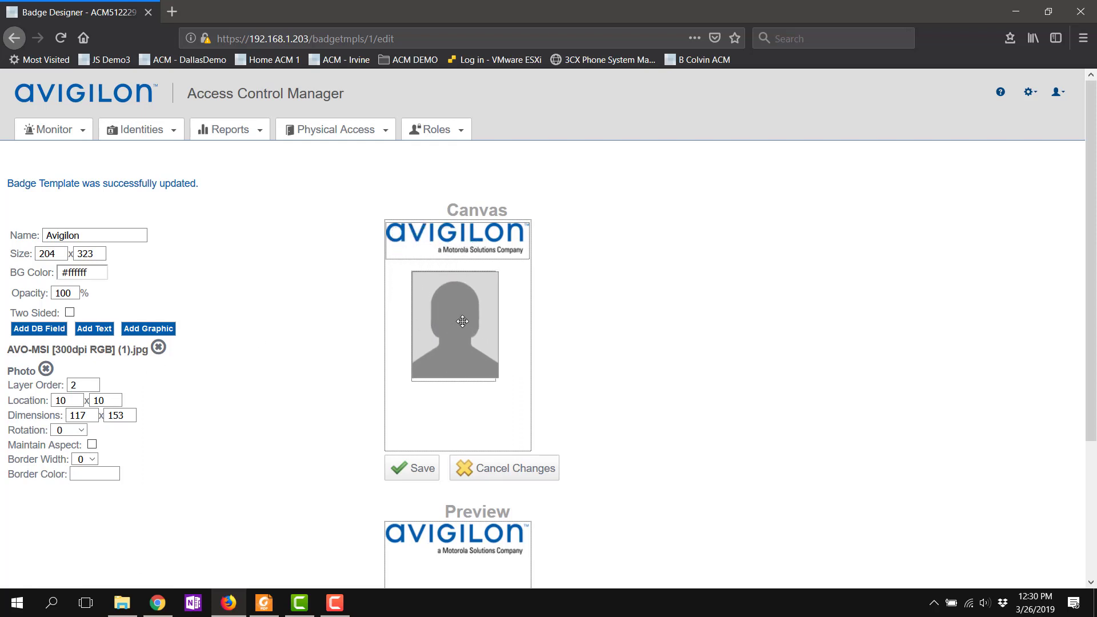
{"action": "left_click", "coordinate": [463, 321]}
Step: Set the photo's rotation to 0 after briefly trying 90
{"action": "left_click", "coordinate": [83, 430]}
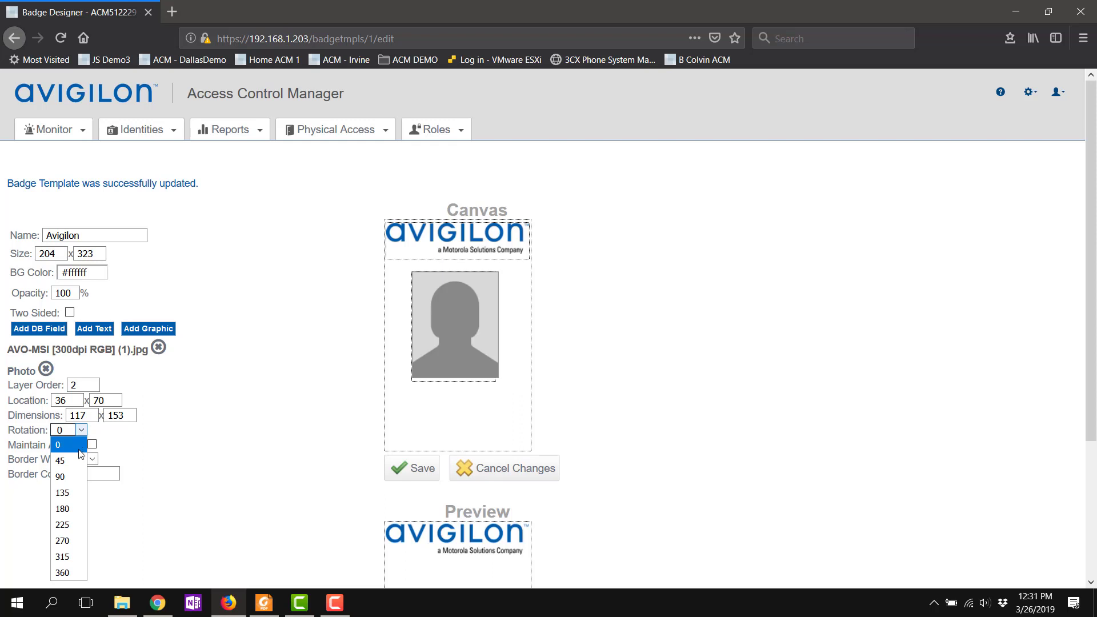
{"action": "left_click", "coordinate": [64, 477]}
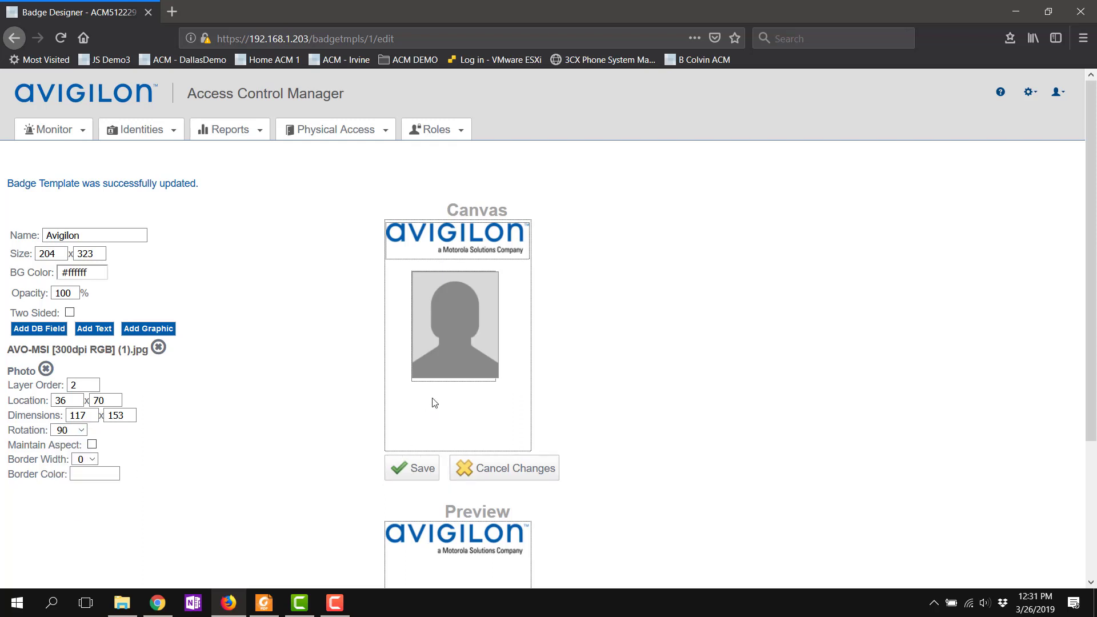
{"action": "left_click", "coordinate": [73, 430]}
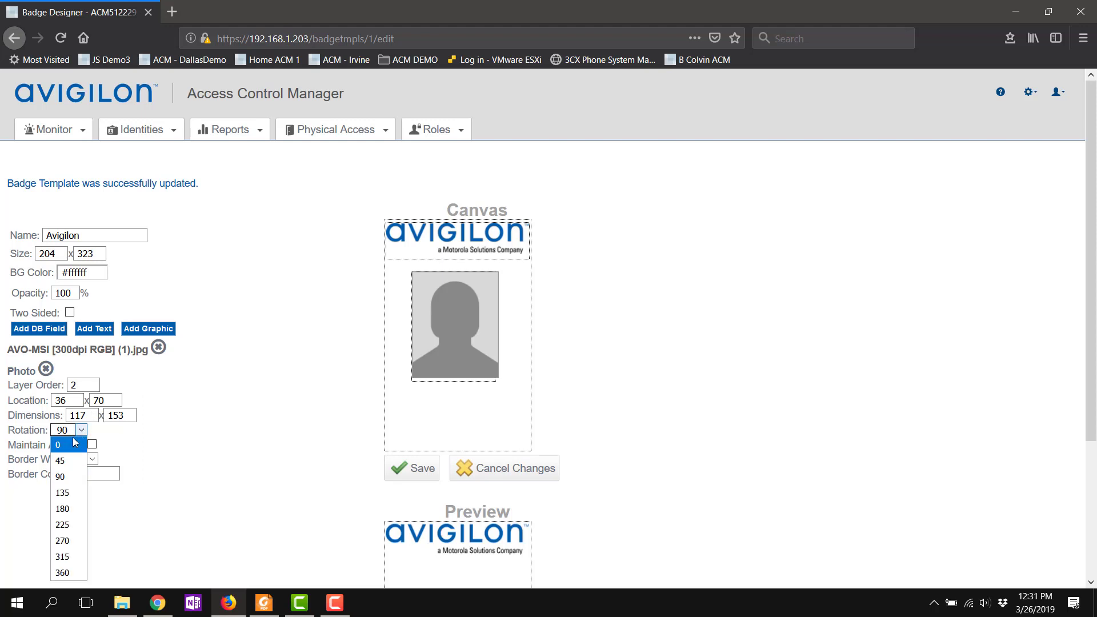
{"action": "left_click", "coordinate": [75, 445]}
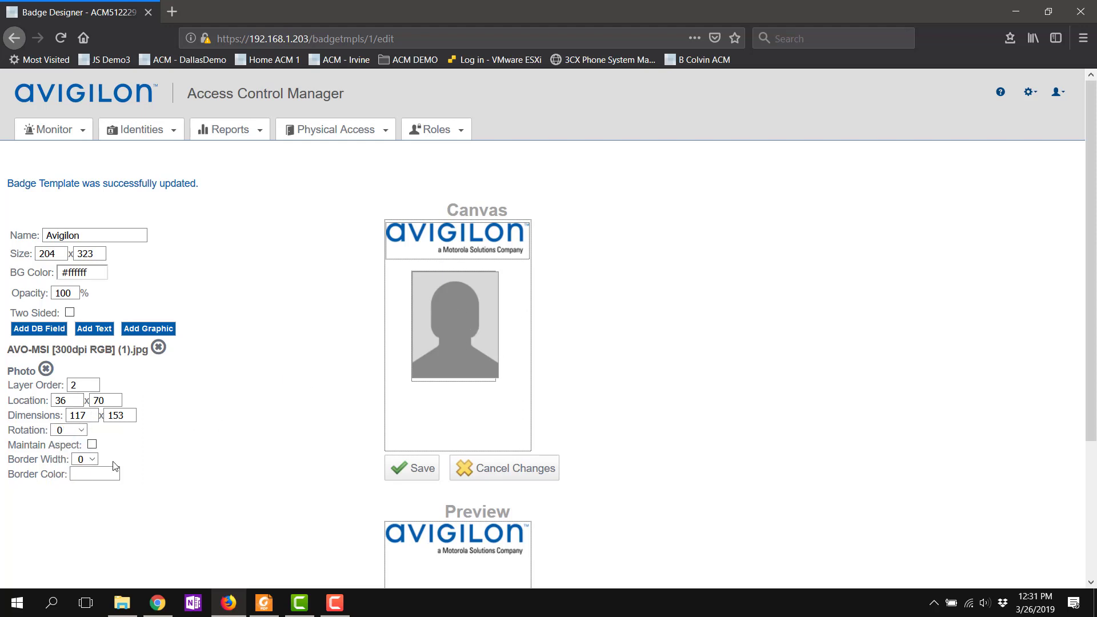
Step: Set the photo border colour to #005aad (G 90, B 173)
{"action": "left_click", "coordinate": [93, 475]}
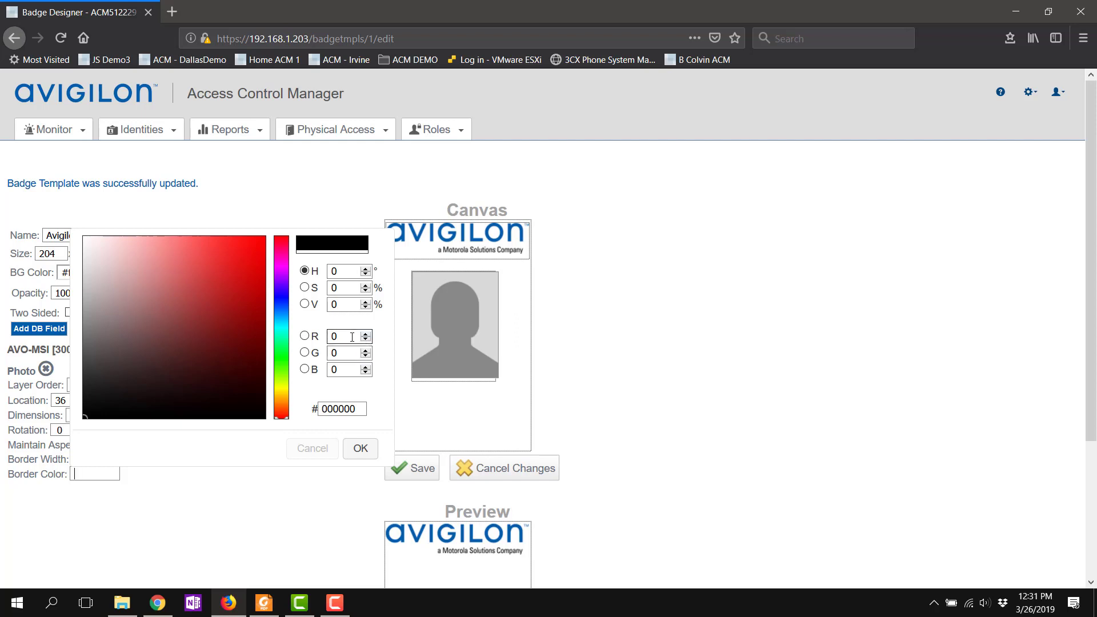
{"action": "left_click", "coordinate": [305, 336]}
{"action": "left_click", "coordinate": [352, 358]}
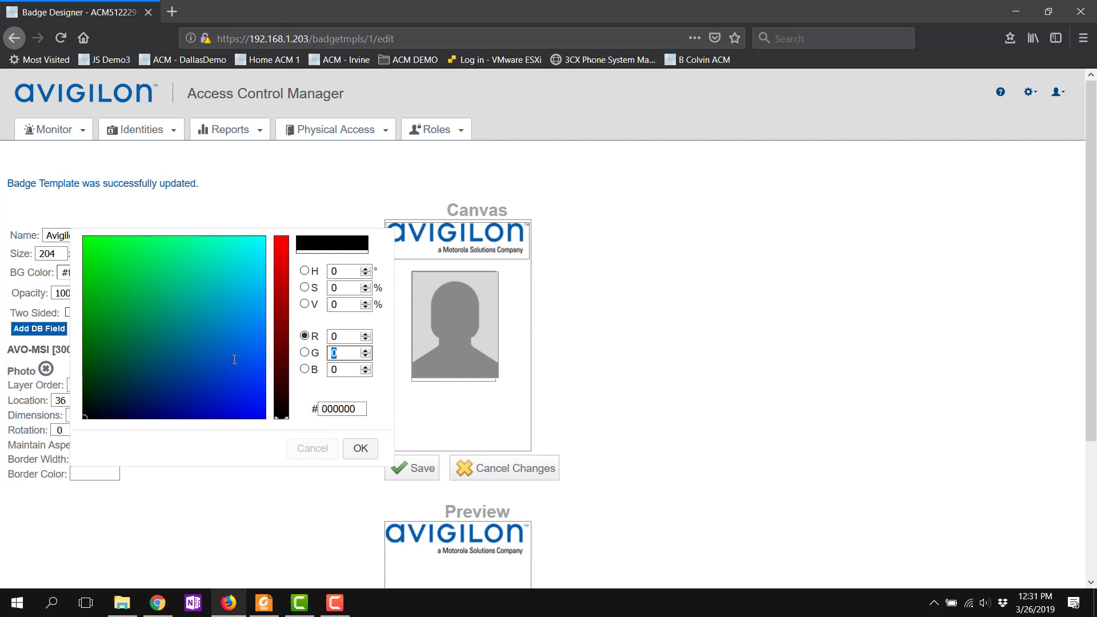
{"action": "type", "text": "90"}
{"action": "left_click", "coordinate": [334, 375]}
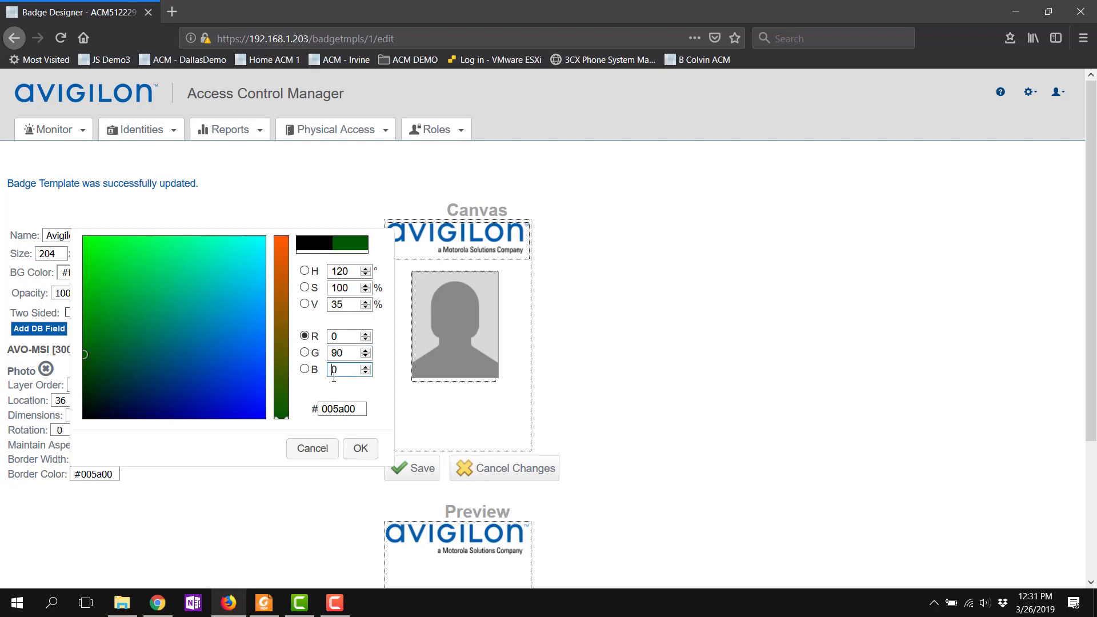
{"action": "type", "text": "173"}
{"action": "left_click", "coordinate": [361, 448]}
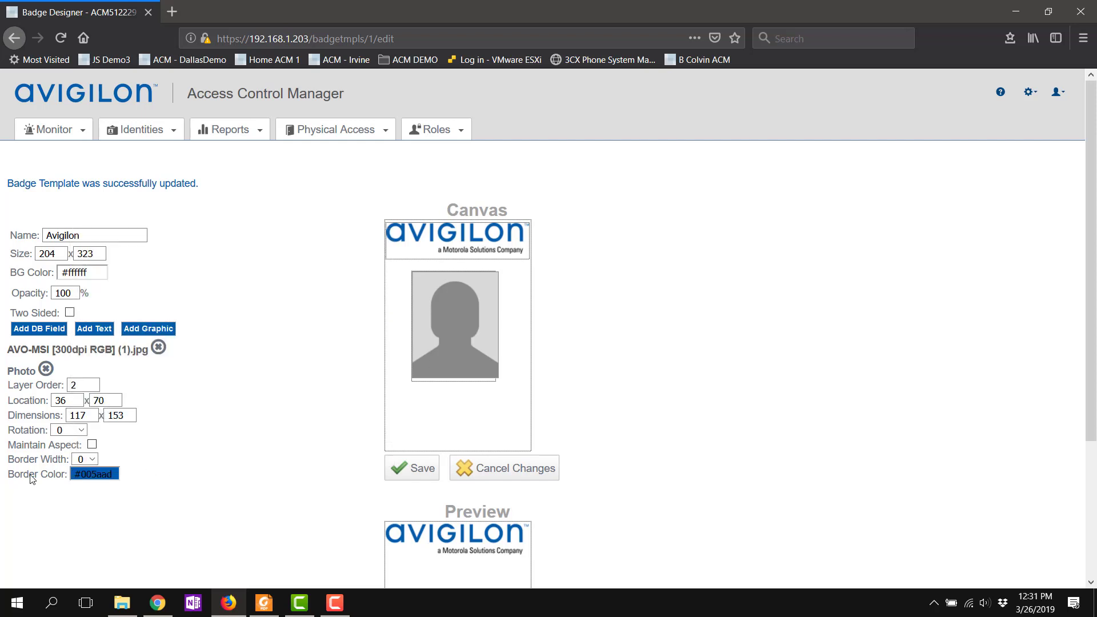
Step: Set the photo border width to 2 and save the template
{"action": "left_click", "coordinate": [89, 459]}
{"action": "left_click", "coordinate": [86, 506]}
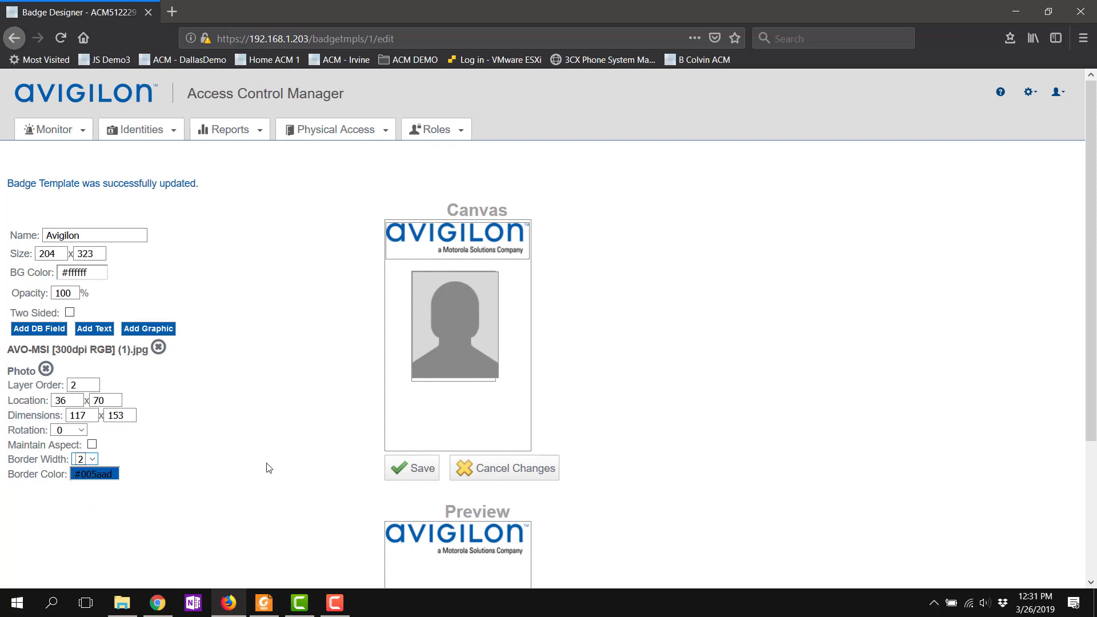
{"action": "left_click", "coordinate": [403, 469]}
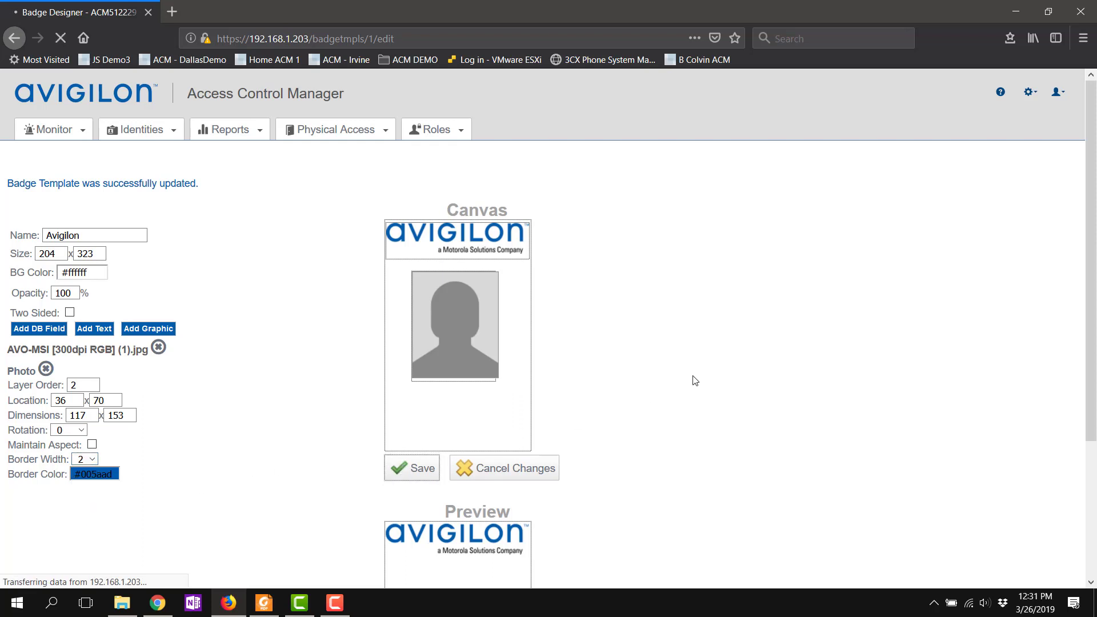
{"action": "scroll", "coordinate": [695, 381], "scroll_direction": "down", "scroll_amount": 1}
{"action": "scroll", "coordinate": [695, 380], "scroll_direction": "down", "scroll_amount": 3}
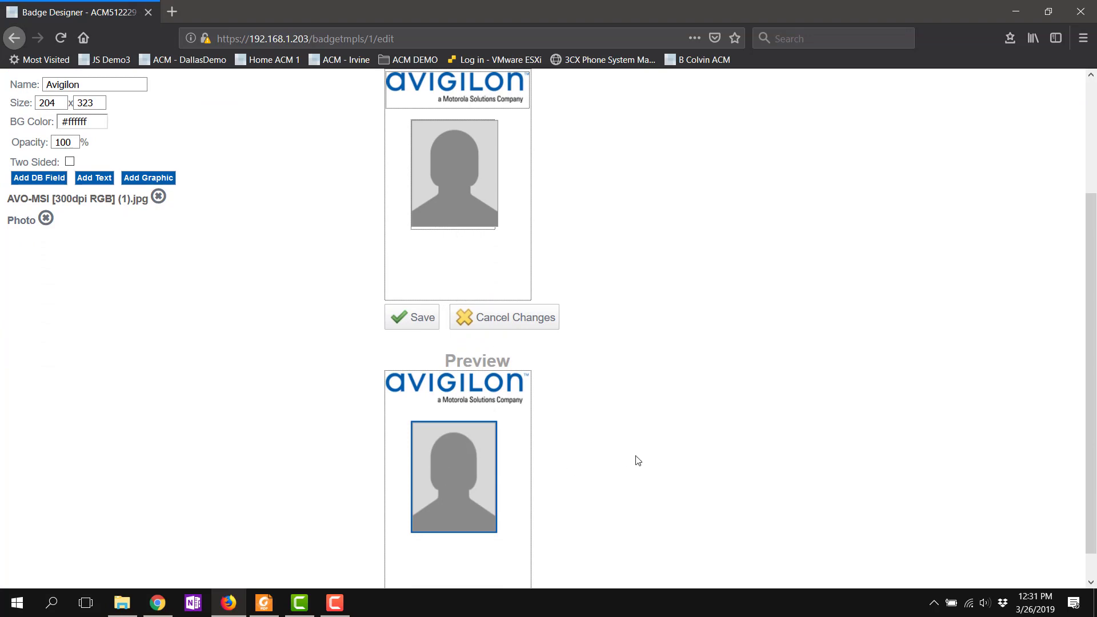
{"action": "scroll", "coordinate": [636, 460], "scroll_direction": "down", "scroll_amount": 1}
{"action": "scroll", "coordinate": [638, 466], "scroll_direction": "up", "scroll_amount": 5}
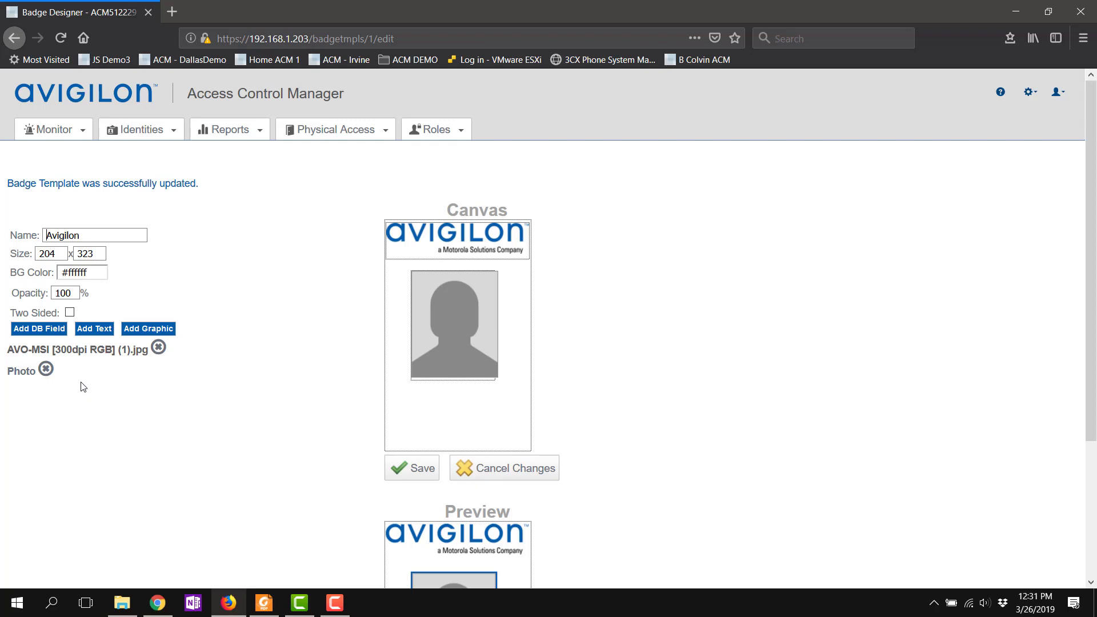
Step: Add a Full Name (First, Last) database field and drag it below the photo
{"action": "left_click", "coordinate": [17, 331]}
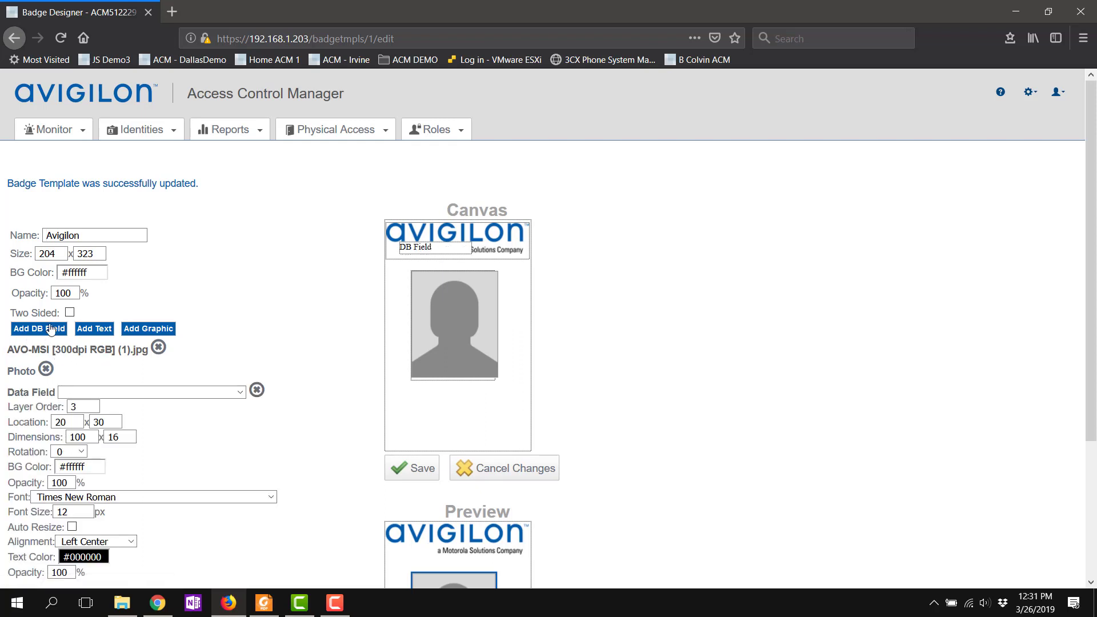
{"action": "left_click", "coordinate": [96, 393]}
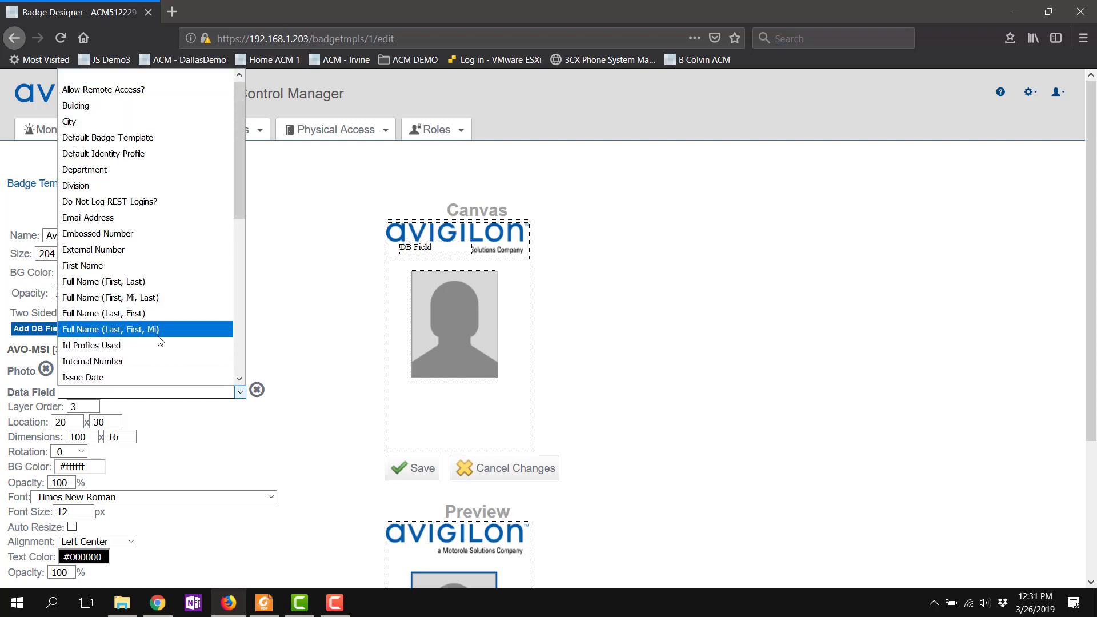
{"action": "left_click", "coordinate": [112, 289]}
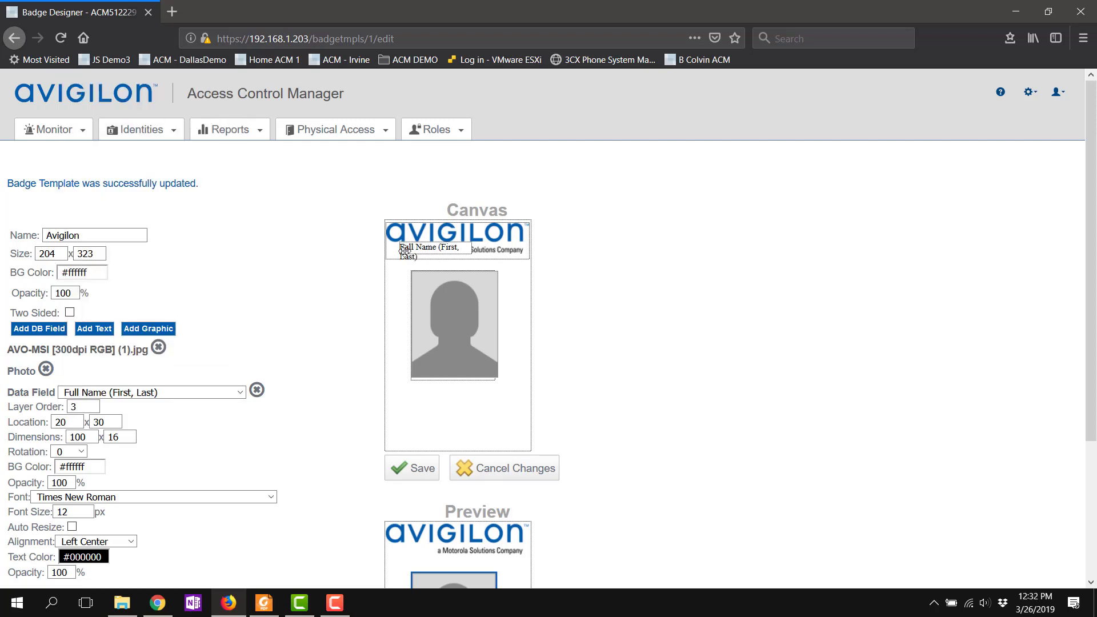
{"action": "left_click_drag", "start_coordinate": [415, 259], "coordinate": [406, 406]}
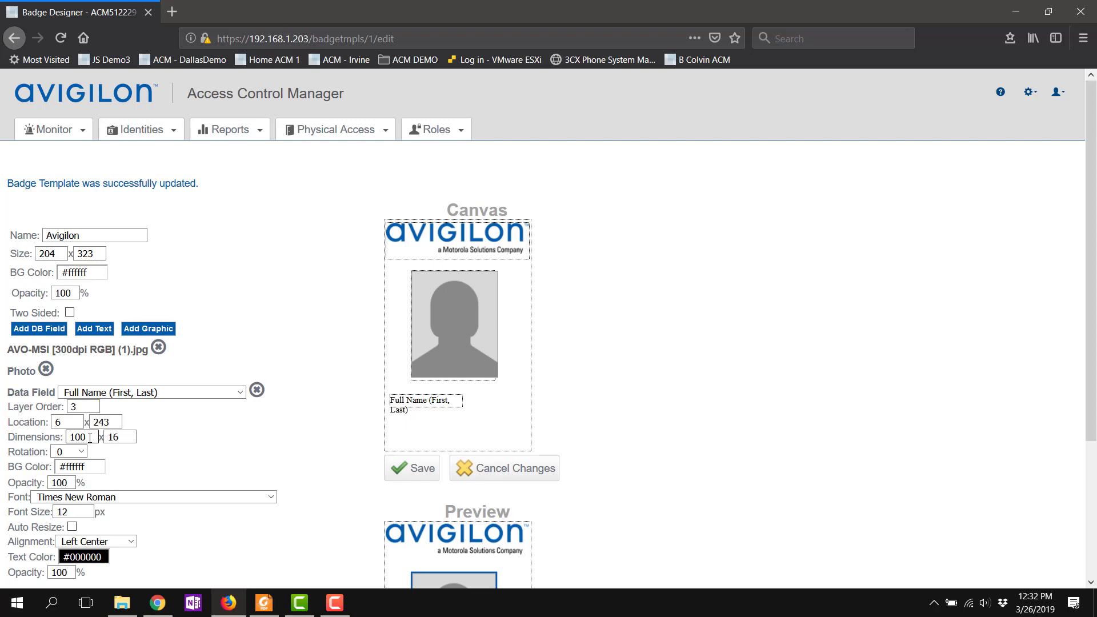
Step: Resize the name field to 200 x 32 and align it to the card's left edge
{"action": "left_click_drag", "start_coordinate": [89, 438], "coordinate": [2, 433]}
{"action": "type", "text": "200"}
{"action": "left_click_drag", "start_coordinate": [124, 440], "coordinate": [74, 440]}
{"action": "type", "text": "32"}
{"action": "left_click", "coordinate": [160, 470]}
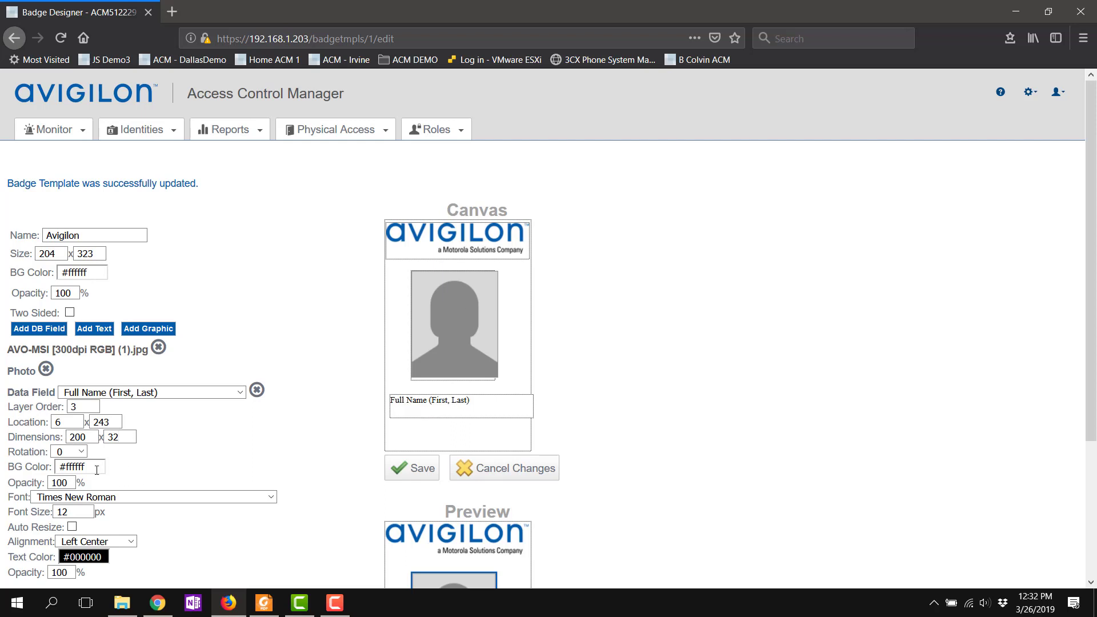
{"action": "left_click_drag", "start_coordinate": [444, 407], "coordinate": [442, 408]}
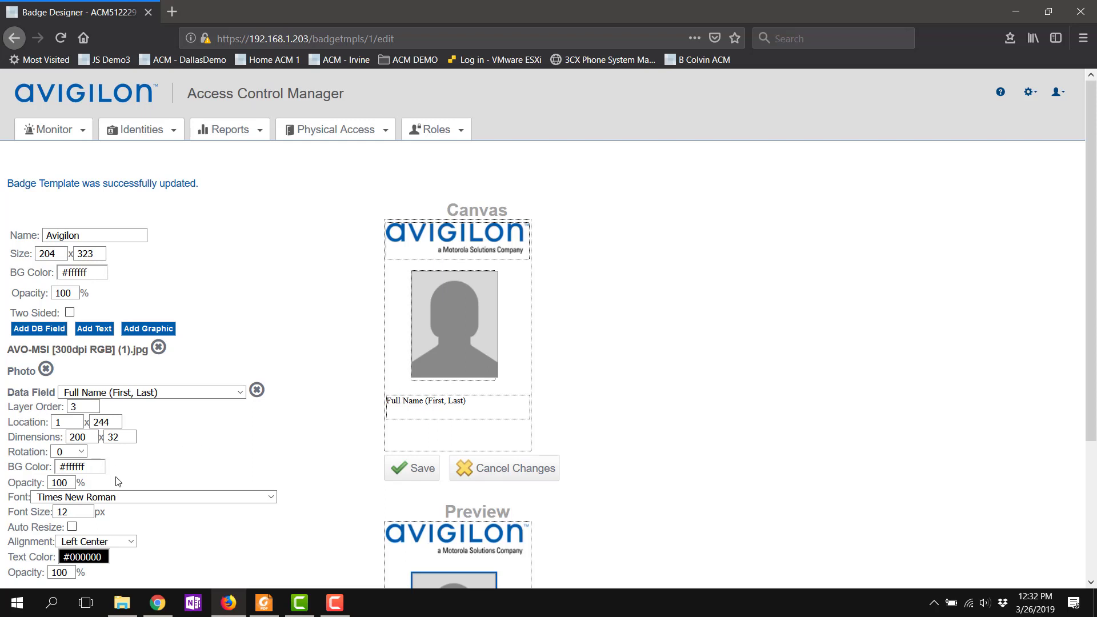
{"action": "left_click", "coordinate": [155, 496]}
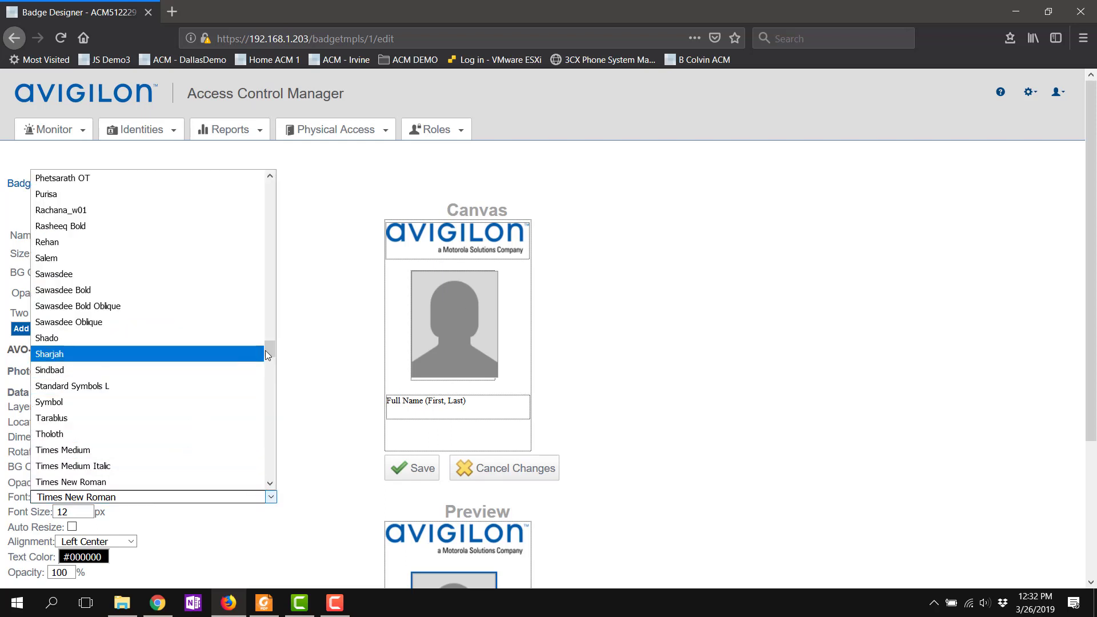
Step: Set the name field's font to Arial Black with centred alignment
{"action": "left_click_drag", "start_coordinate": [273, 341], "coordinate": [320, 156]}
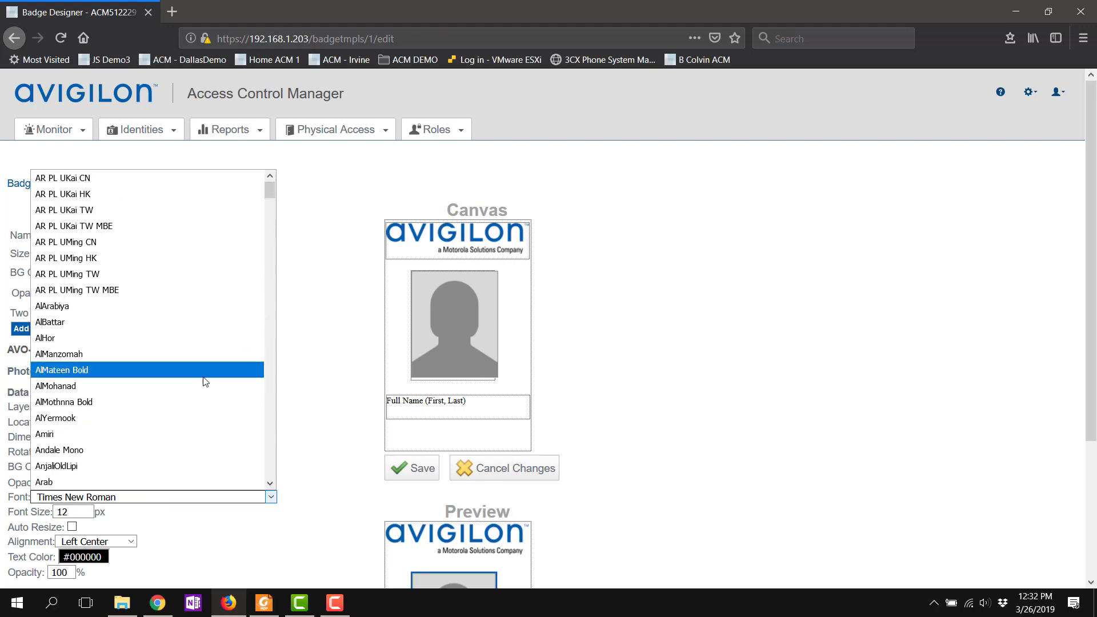
{"action": "scroll", "coordinate": [206, 380], "scroll_direction": "down", "scroll_amount": 3}
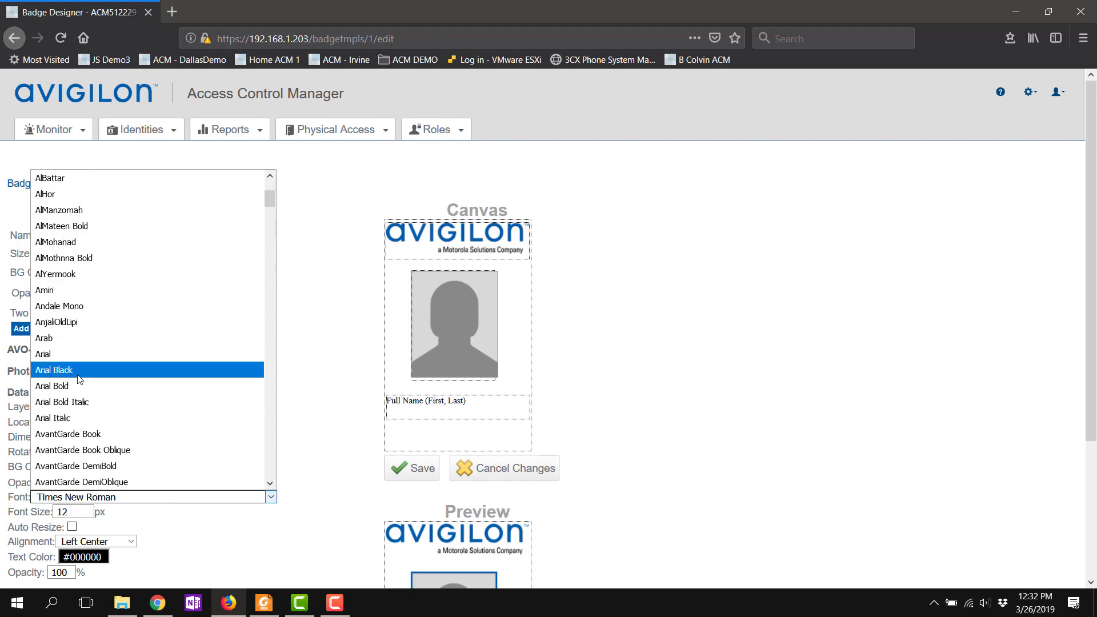
{"action": "left_click", "coordinate": [53, 370]}
{"action": "scroll", "coordinate": [323, 445], "scroll_direction": "down", "scroll_amount": 2}
{"action": "scroll", "coordinate": [324, 446], "scroll_direction": "down", "scroll_amount": 1}
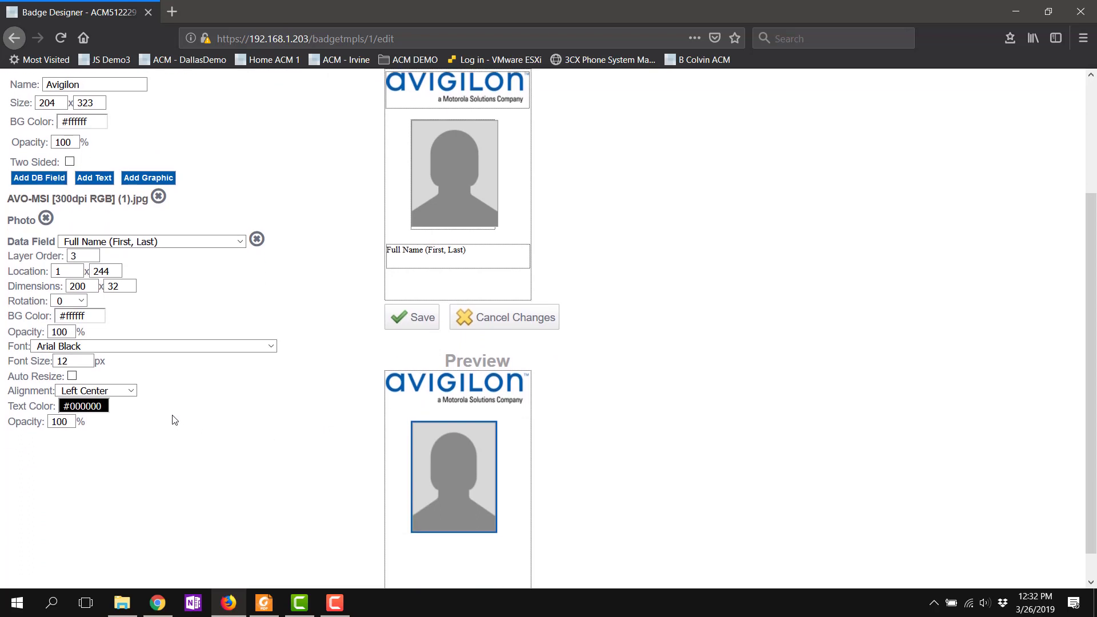
{"action": "left_click", "coordinate": [128, 393]}
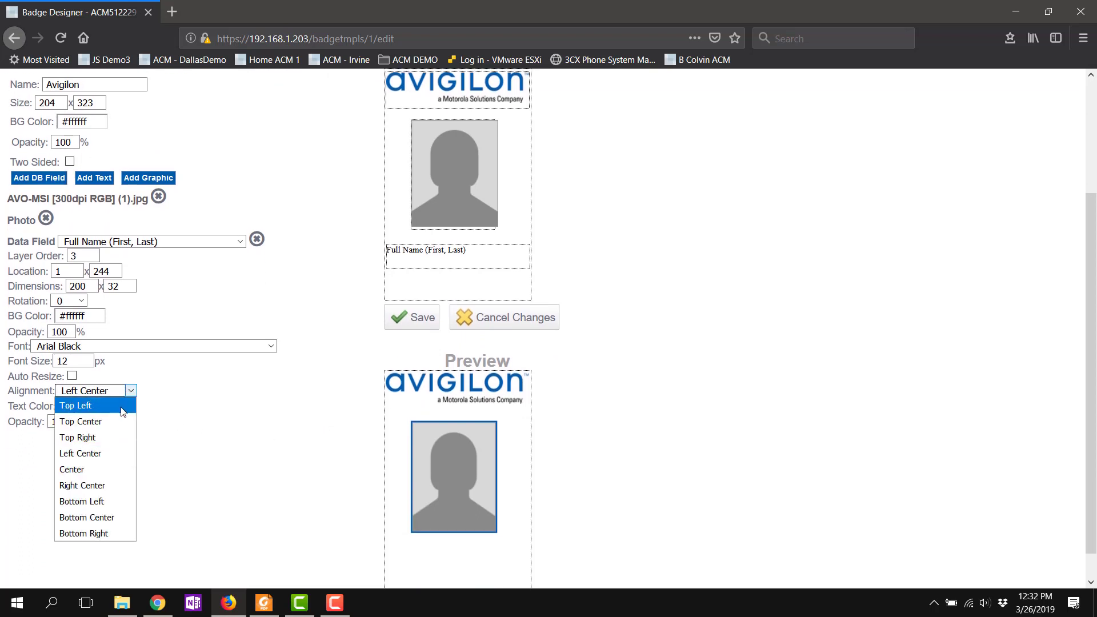
{"action": "left_click", "coordinate": [103, 471]}
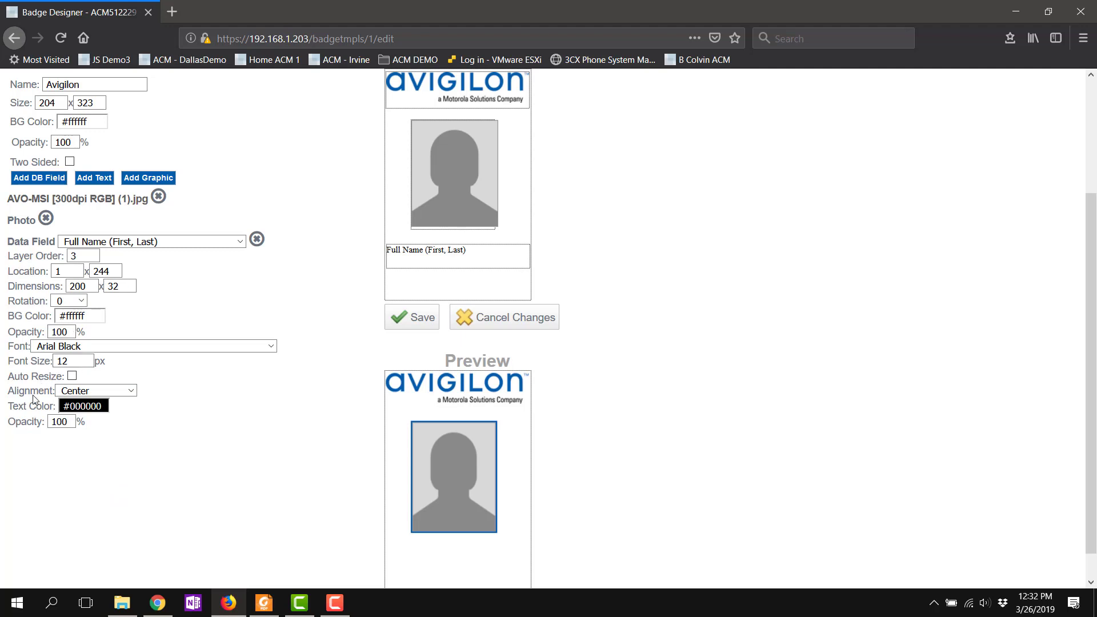
Step: Colour the name text #005aad (G 90, B 173) and save the template
{"action": "left_click", "coordinate": [90, 407]}
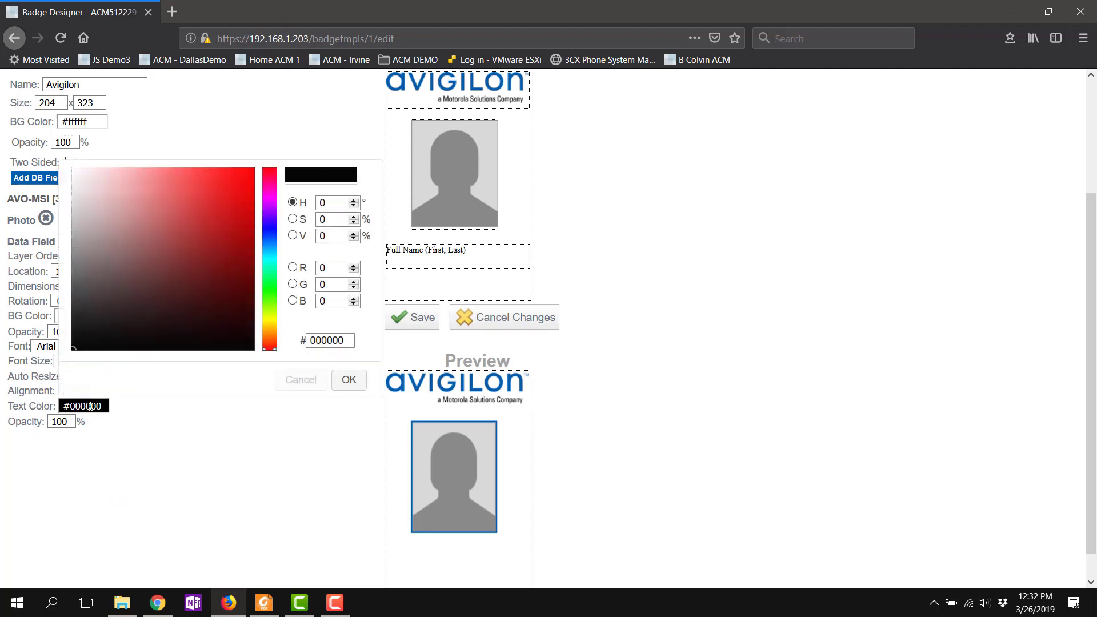
{"action": "left_click", "coordinate": [331, 283]}
{"action": "left_click", "coordinate": [293, 284]}
{"action": "double_click", "coordinate": [321, 284]}
{"action": "type", "text": "90"}
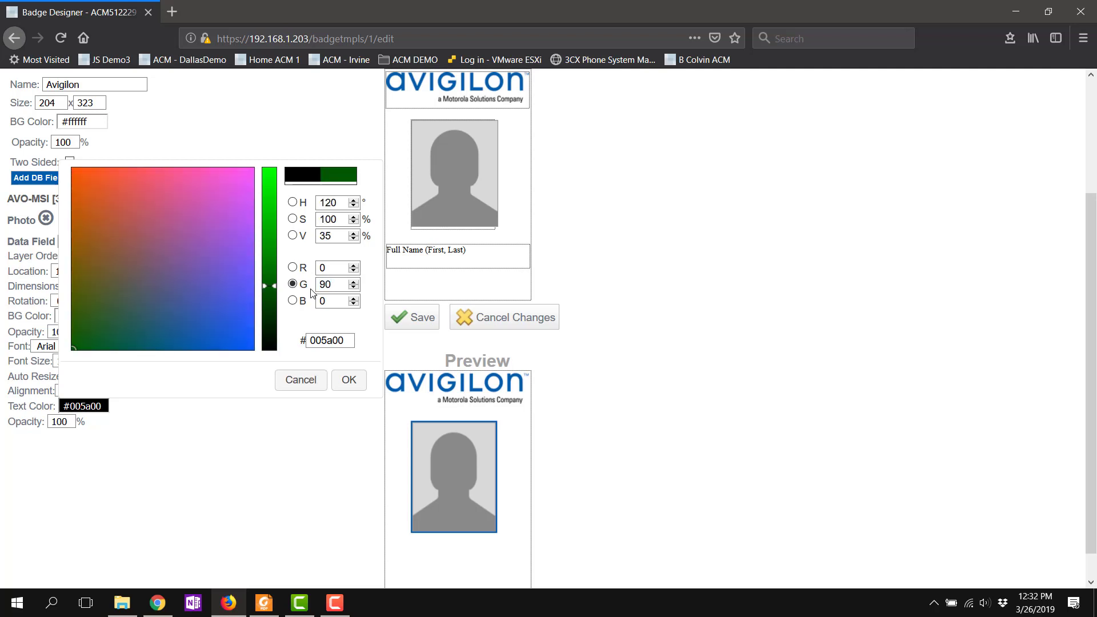
{"action": "double_click", "coordinate": [324, 301]}
{"action": "type", "text": "173"}
{"action": "left_click", "coordinate": [348, 380]}
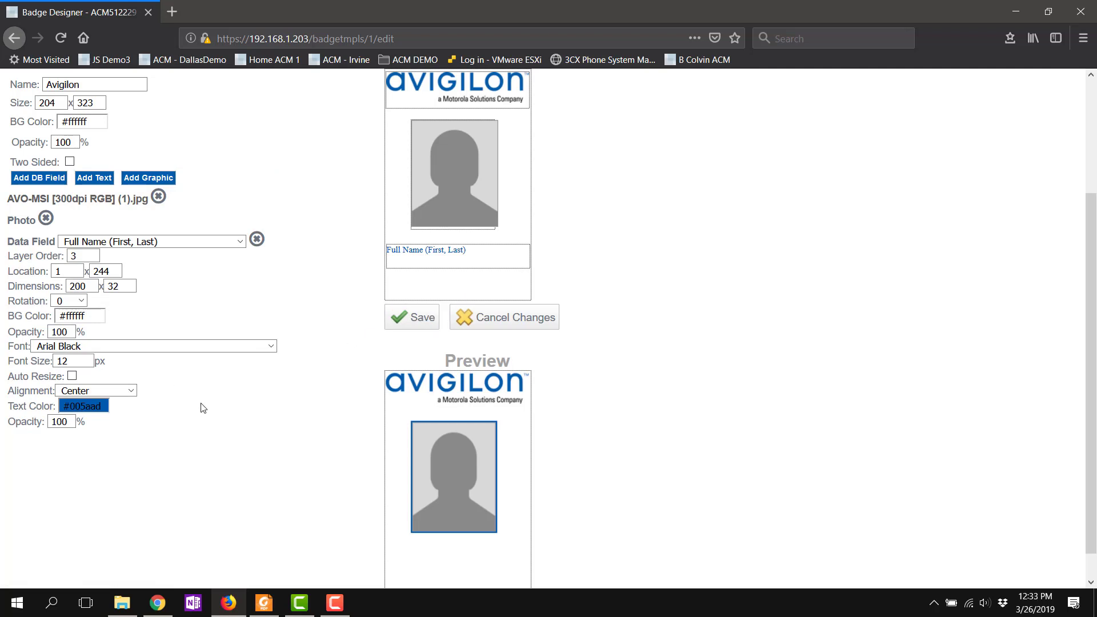
{"action": "left_click", "coordinate": [73, 362]}
{"action": "left_click", "coordinate": [400, 318]}
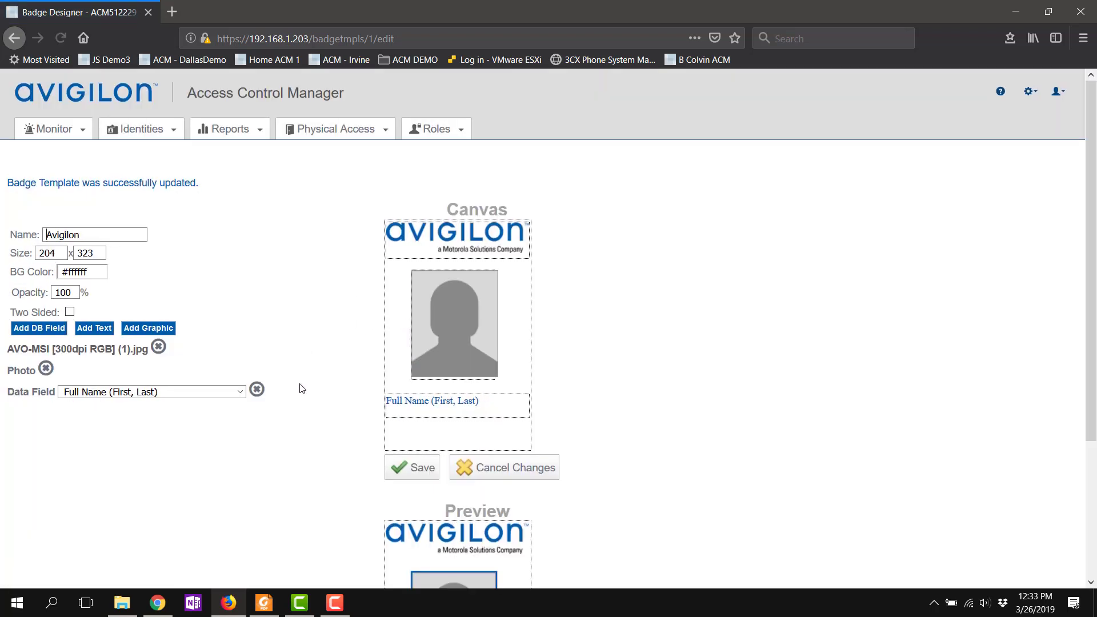
{"action": "scroll", "coordinate": [361, 400], "scroll_direction": "down", "scroll_amount": 3}
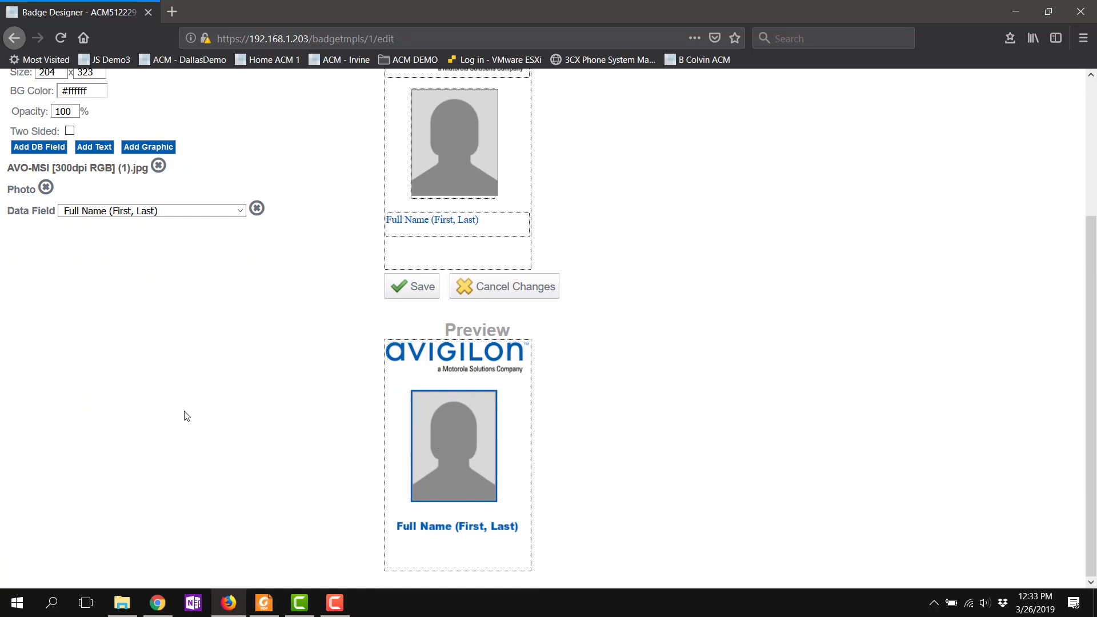
{"action": "scroll", "coordinate": [267, 332], "scroll_direction": "up", "scroll_amount": 3}
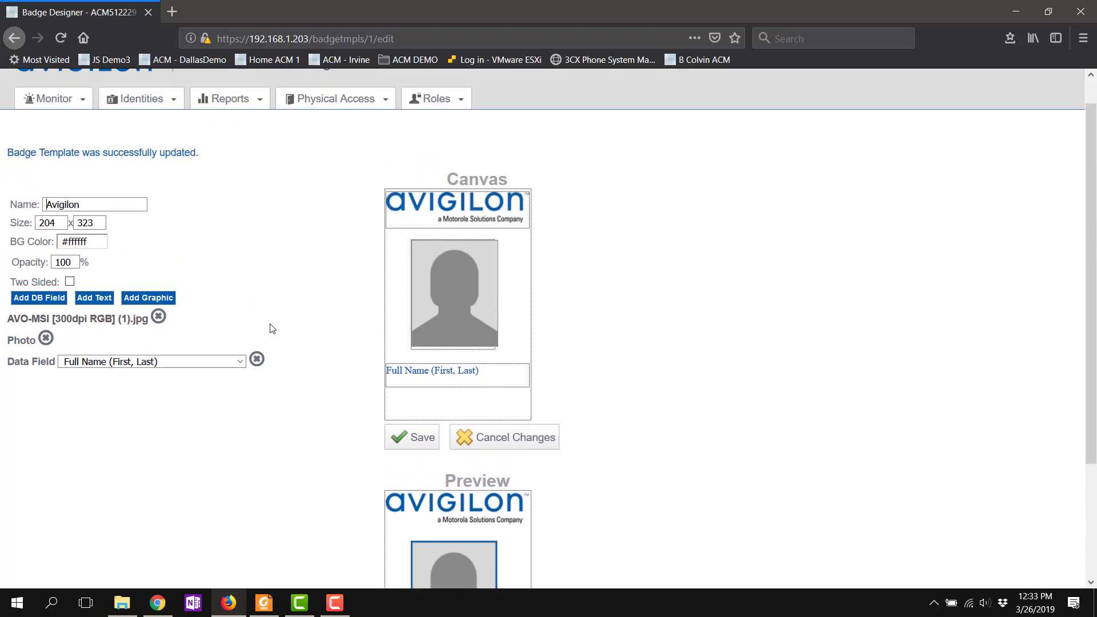
Step: Add a text element reading 'If lost return to Security' and drag it below the full name
{"action": "left_click", "coordinate": [91, 298]}
{"action": "left_click_drag", "start_coordinate": [58, 383], "coordinate": [2, 377]}
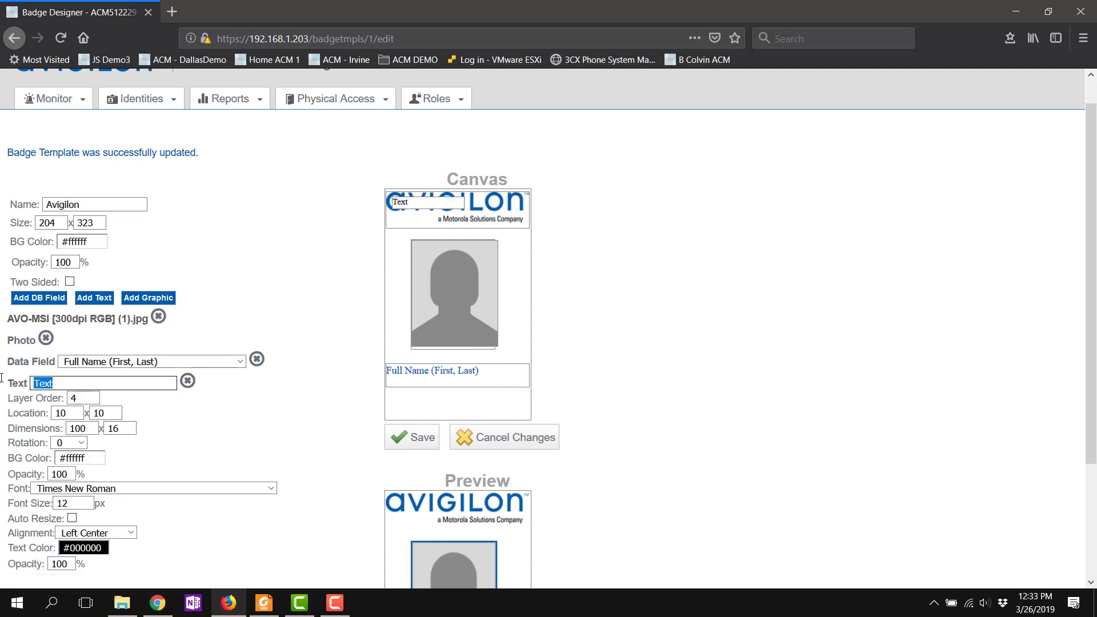
{"action": "type", "text": "If <ost "}
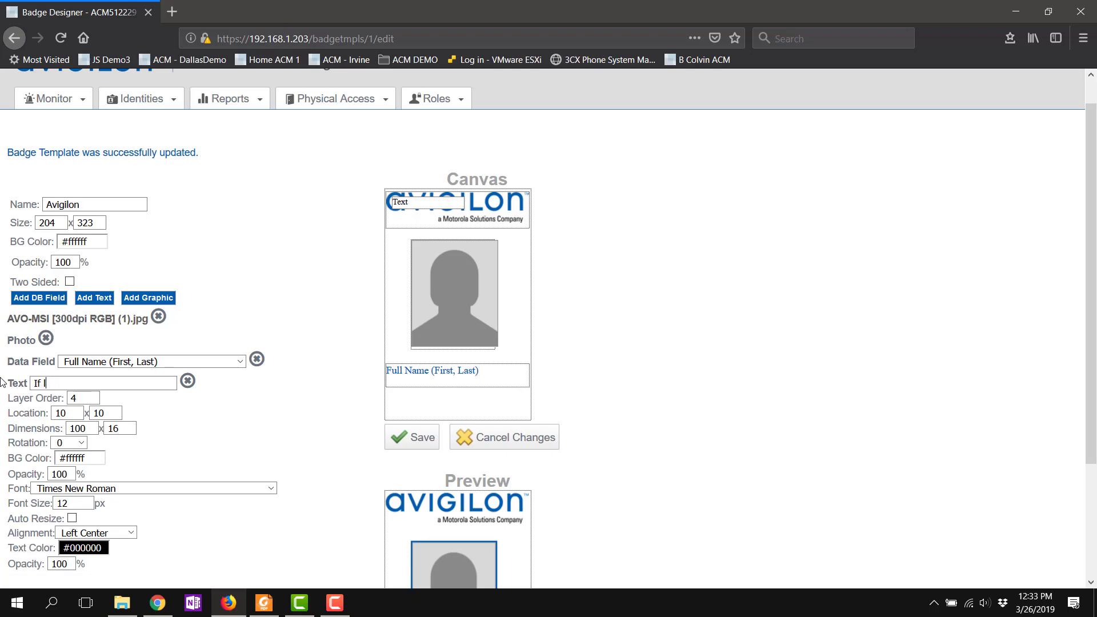
{"action": "type", "text": "ost return to Security"}
{"action": "left_click_drag", "start_coordinate": [399, 200], "coordinate": [396, 401]}
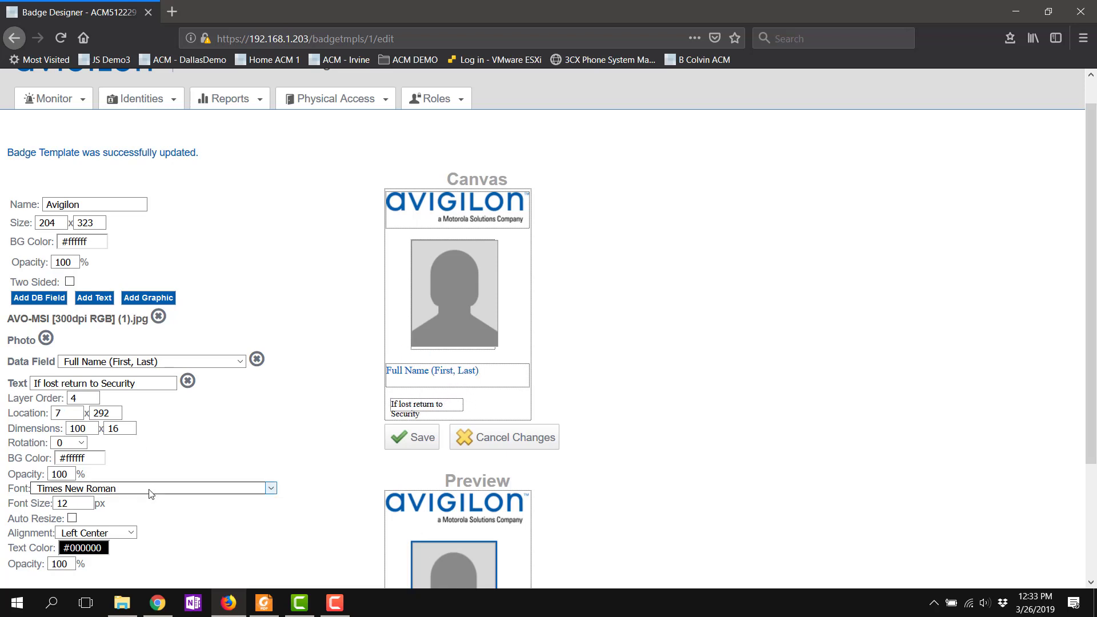
{"action": "left_click", "coordinate": [215, 490]}
Step: Set the lost-badge text to Arial Black in #005aad (G 90, B 173)
{"action": "left_click_drag", "start_coordinate": [265, 334], "coordinate": [270, 175]}
{"action": "scroll", "coordinate": [100, 429], "scroll_direction": "down", "scroll_amount": 2}
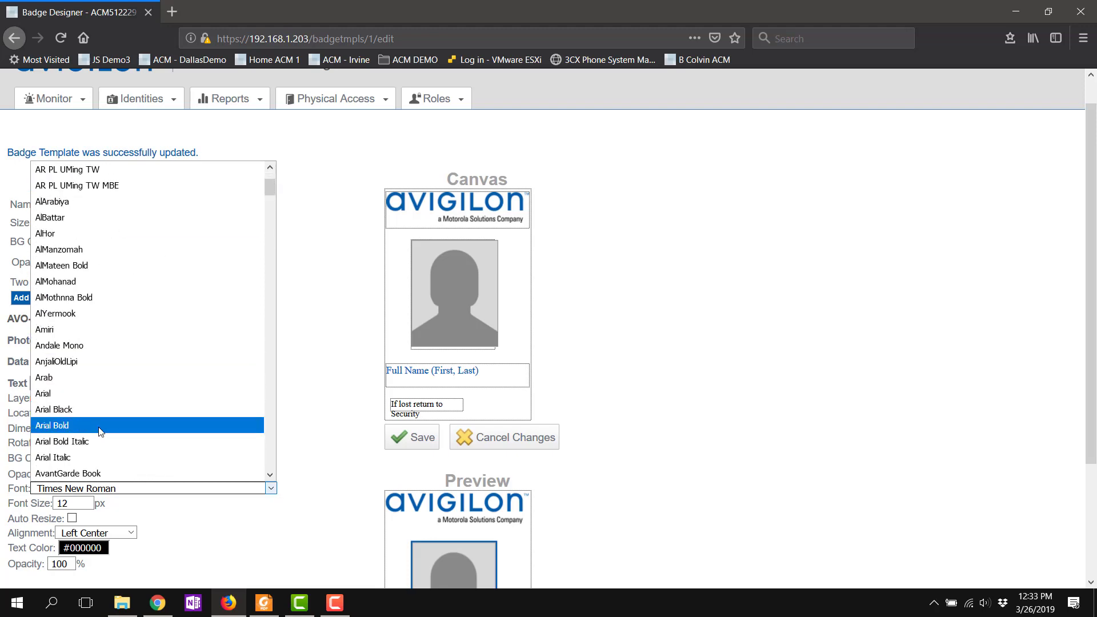
{"action": "left_click", "coordinate": [101, 410]}
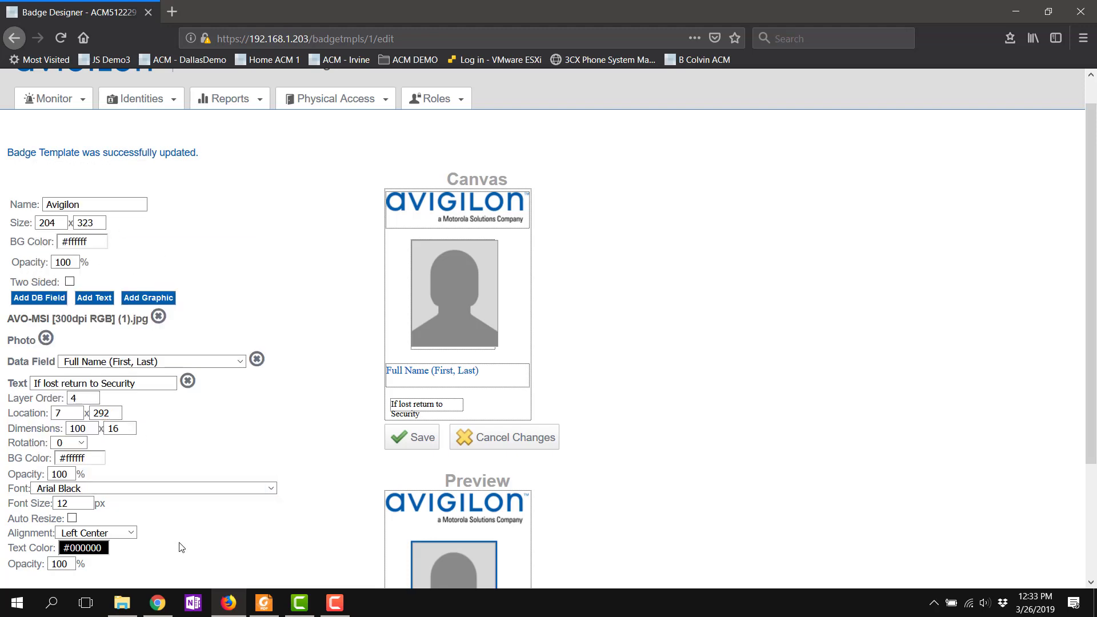
{"action": "left_click", "coordinate": [102, 547]}
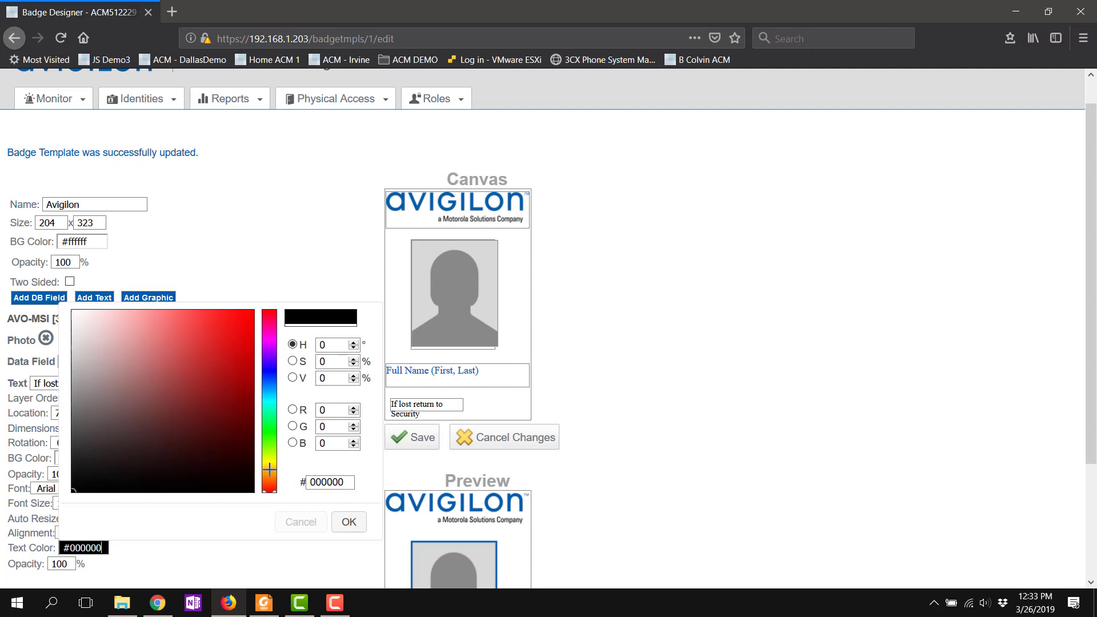
{"action": "left_click", "coordinate": [292, 426]}
{"action": "double_click", "coordinate": [328, 427]}
{"action": "type", "text": "90"}
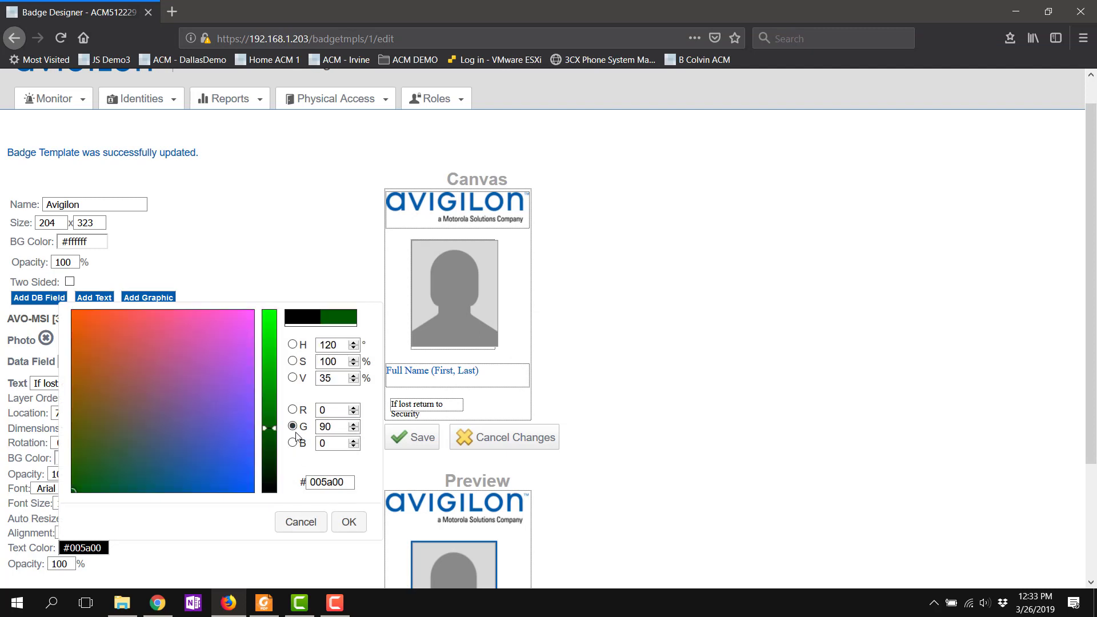
{"action": "left_click", "coordinate": [319, 443]}
{"action": "type", "text": "173"}
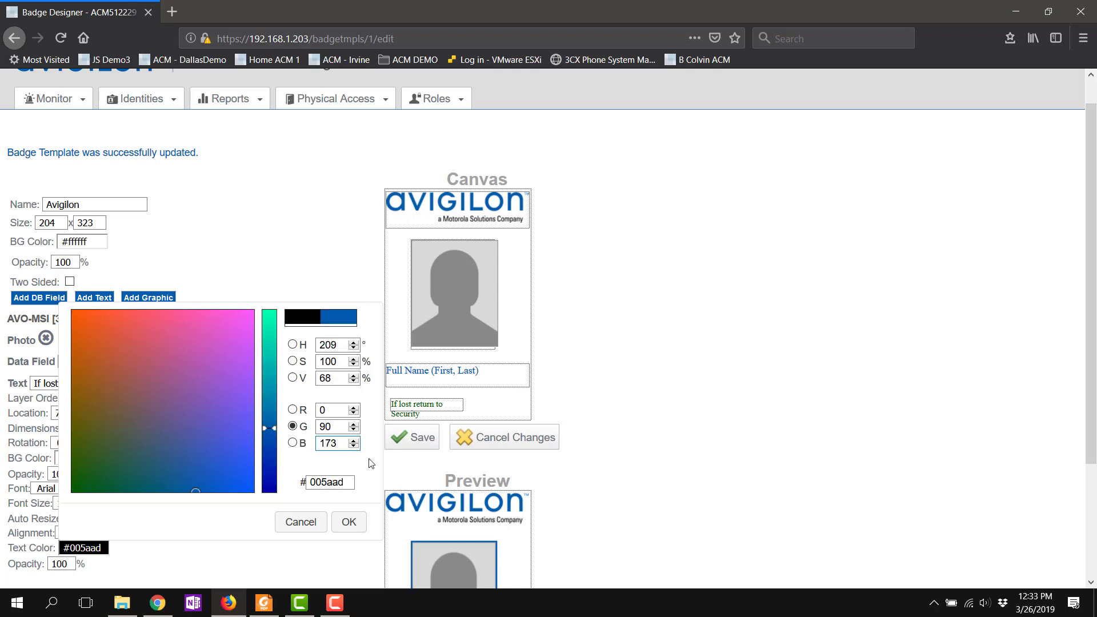
{"action": "left_click", "coordinate": [349, 522]}
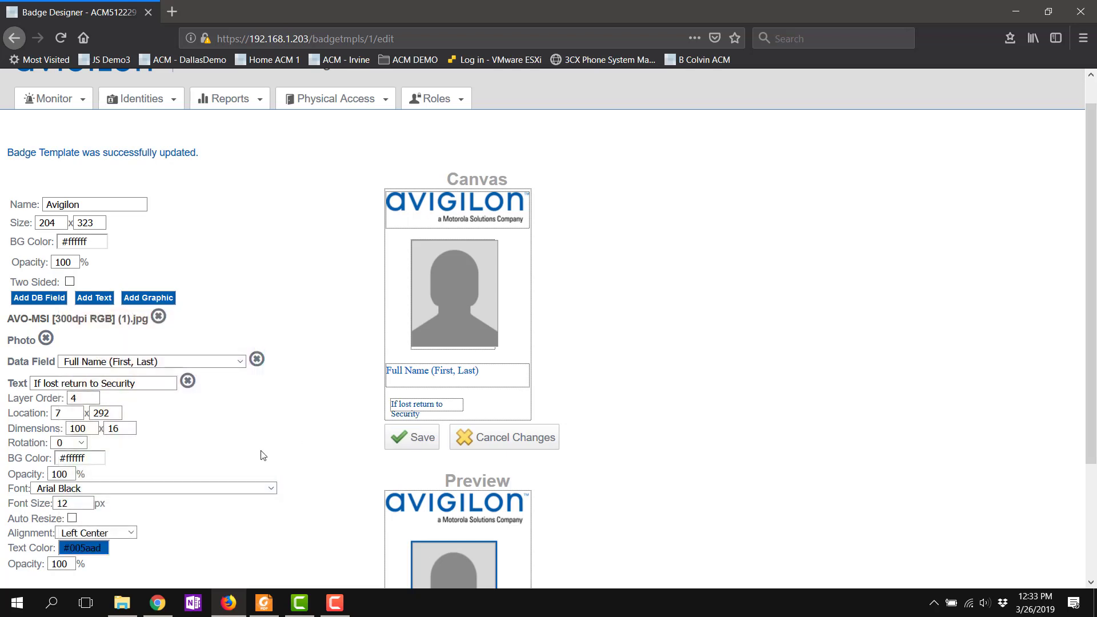
{"action": "left_click", "coordinate": [69, 415]}
Step: Raise the text box height to 32 for two lines, nudge it, and save the template
{"action": "double_click", "coordinate": [115, 429]}
{"action": "type", "text": "32"}
{"action": "left_click", "coordinate": [334, 448]}
{"action": "left_click_drag", "start_coordinate": [423, 407], "coordinate": [421, 402]}
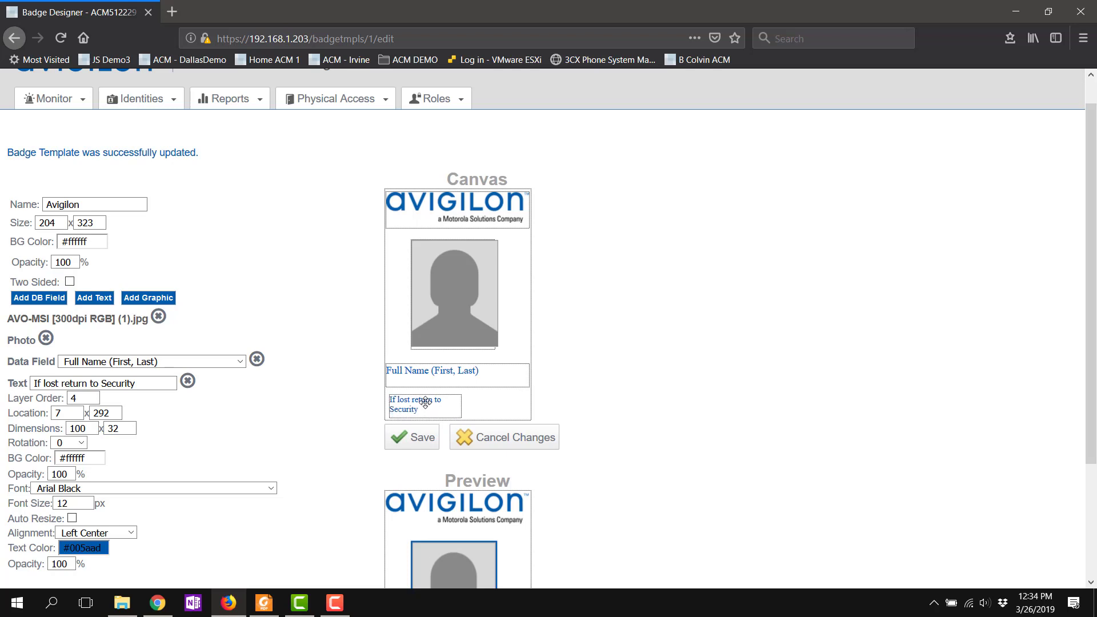
{"action": "left_click", "coordinate": [416, 437]}
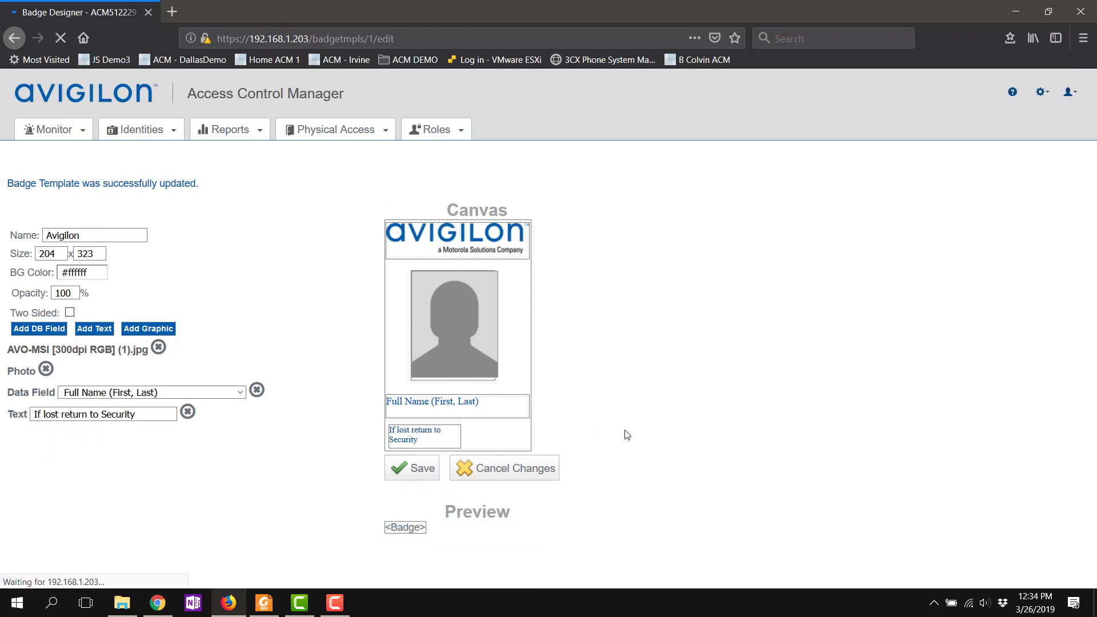
{"action": "scroll", "coordinate": [627, 435], "scroll_direction": "down", "scroll_amount": 3}
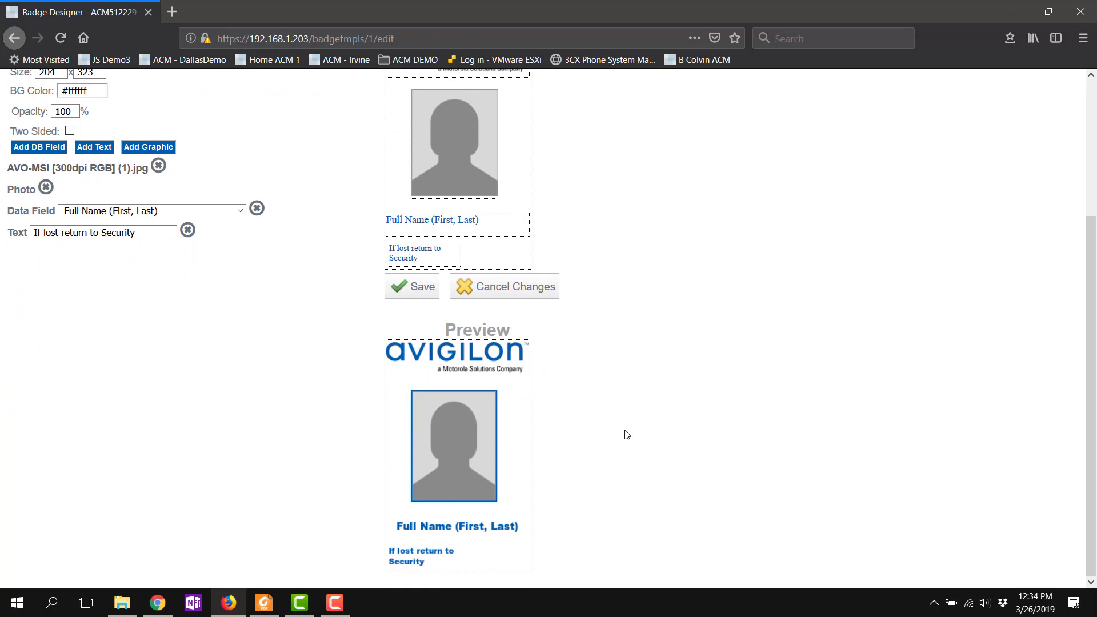
{"action": "scroll", "coordinate": [627, 435], "scroll_direction": "up", "scroll_amount": 3}
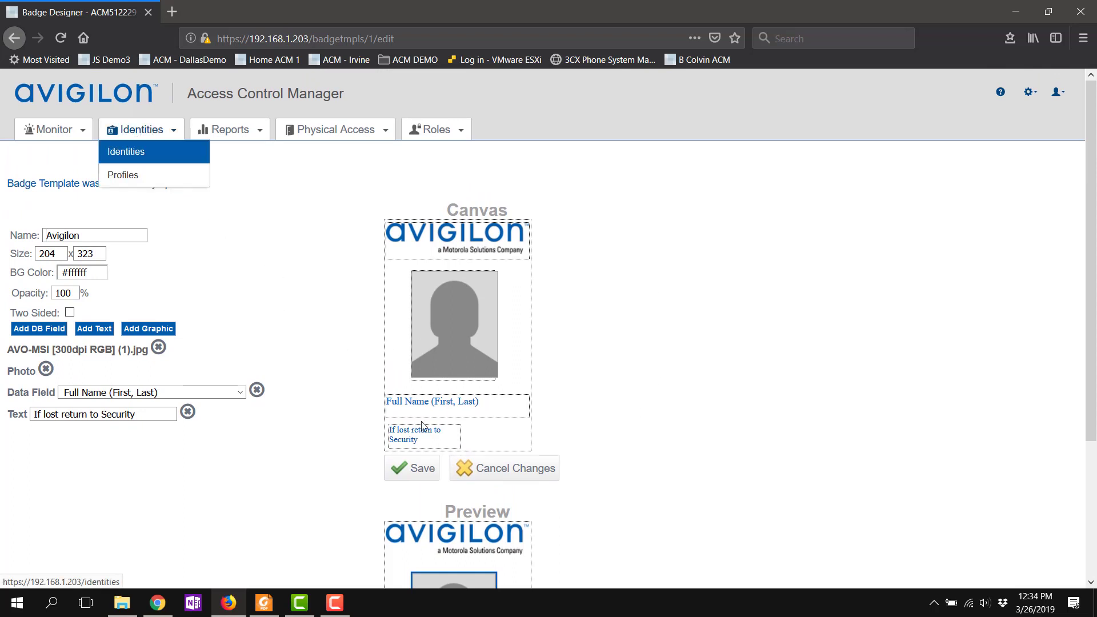
Step: From the Identities list filtered to last names starting with S, open an identity's Badge tab
{"action": "mouse_move", "coordinate": [115, 128]}
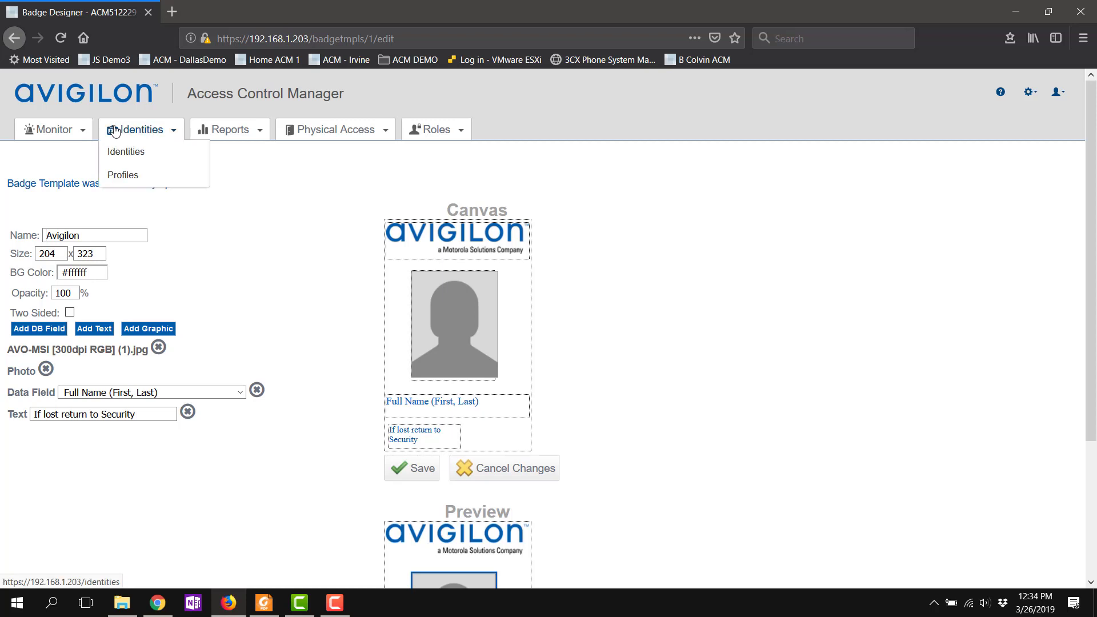
{"action": "left_click", "coordinate": [117, 150]}
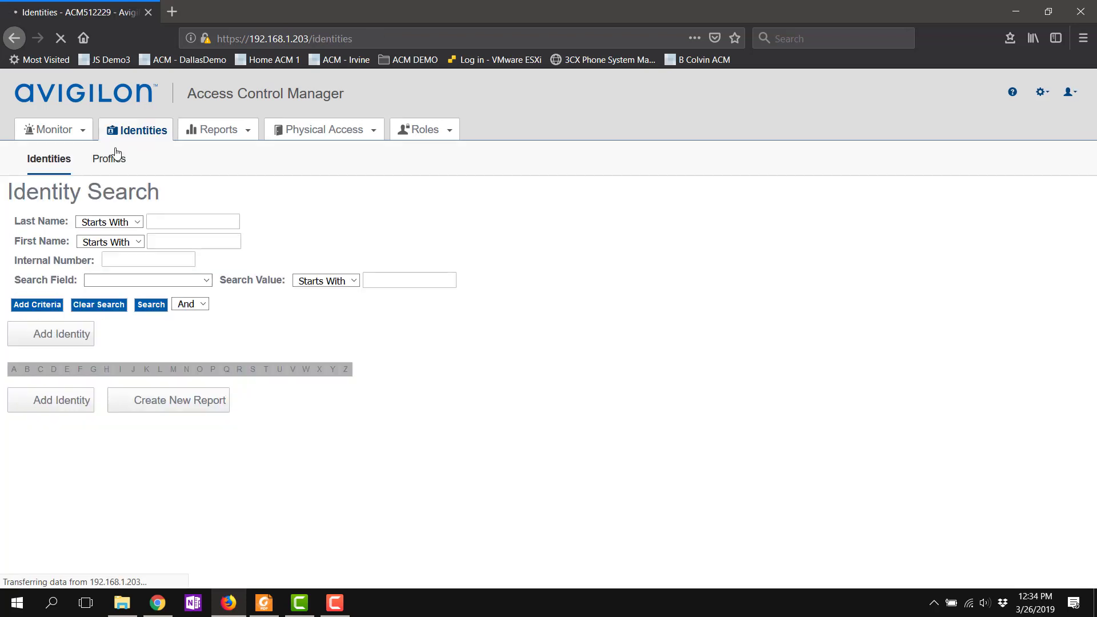
{"action": "left_click", "coordinate": [254, 371]}
{"action": "scroll", "coordinate": [269, 406], "scroll_direction": "down", "scroll_amount": 6}
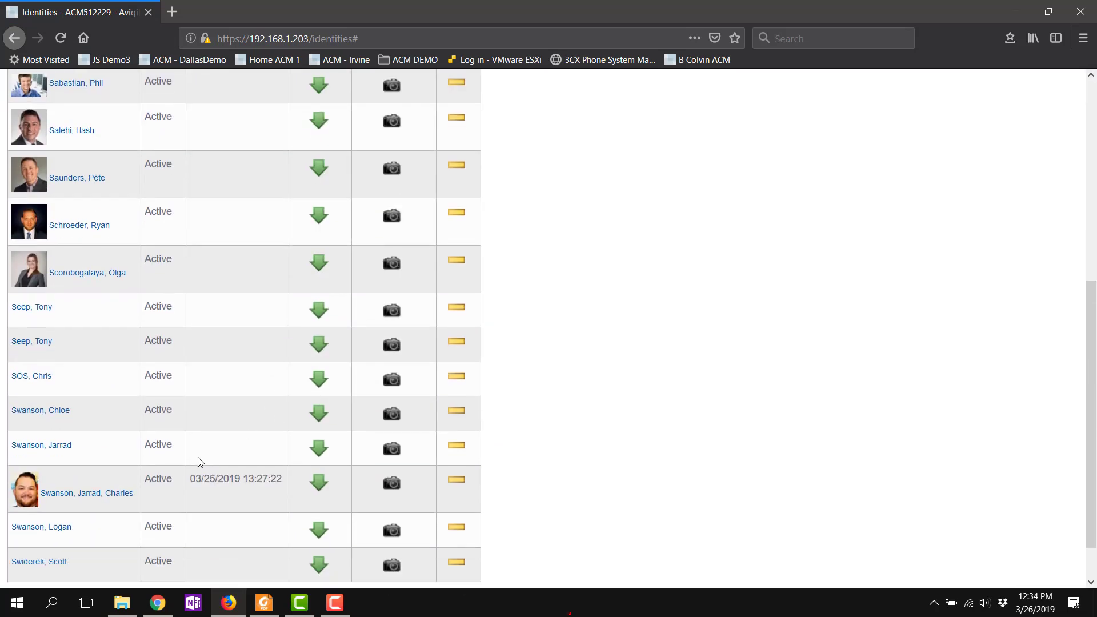
{"action": "left_click", "coordinate": [91, 493]}
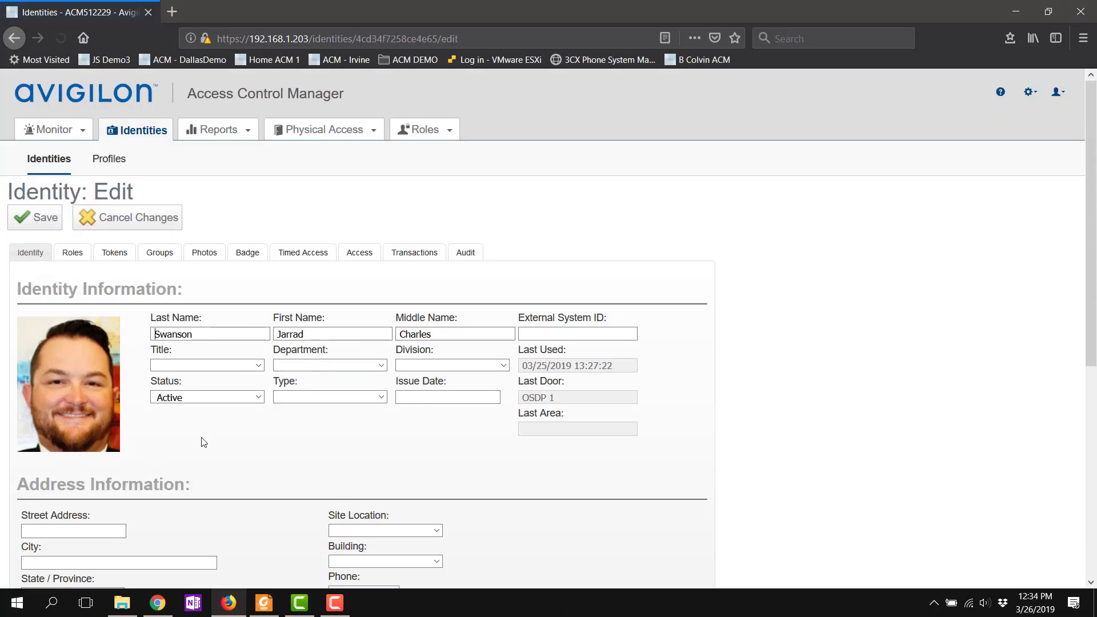
{"action": "left_click", "coordinate": [249, 257]}
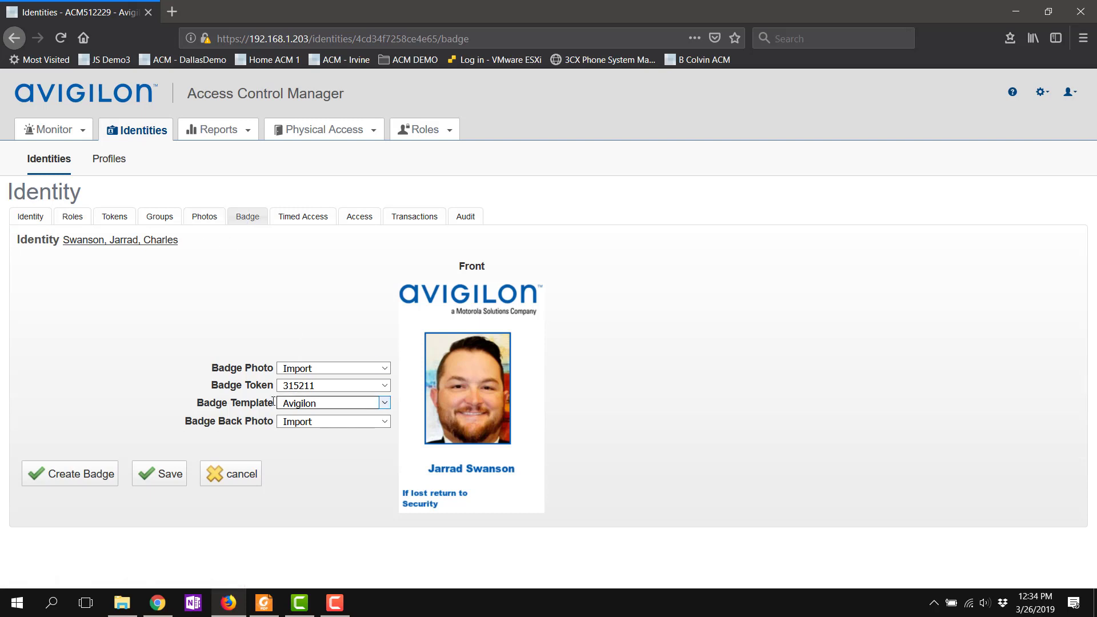
Step: Set the badge template to Avigilon, save, and generate the printable badge
{"action": "left_click", "coordinate": [305, 405]}
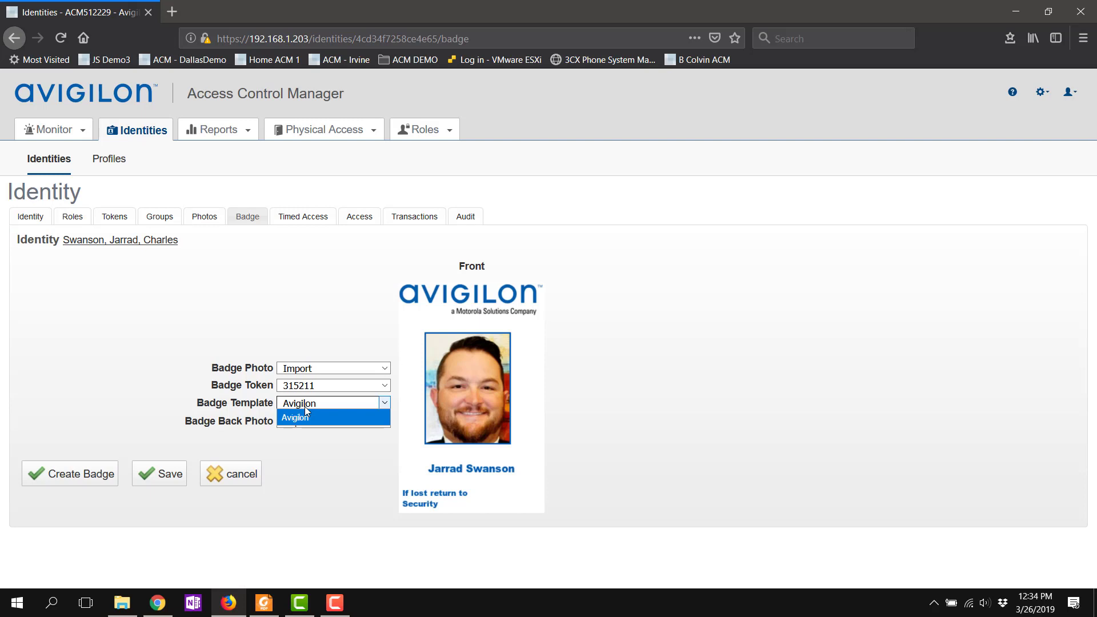
{"action": "left_click", "coordinate": [234, 387]}
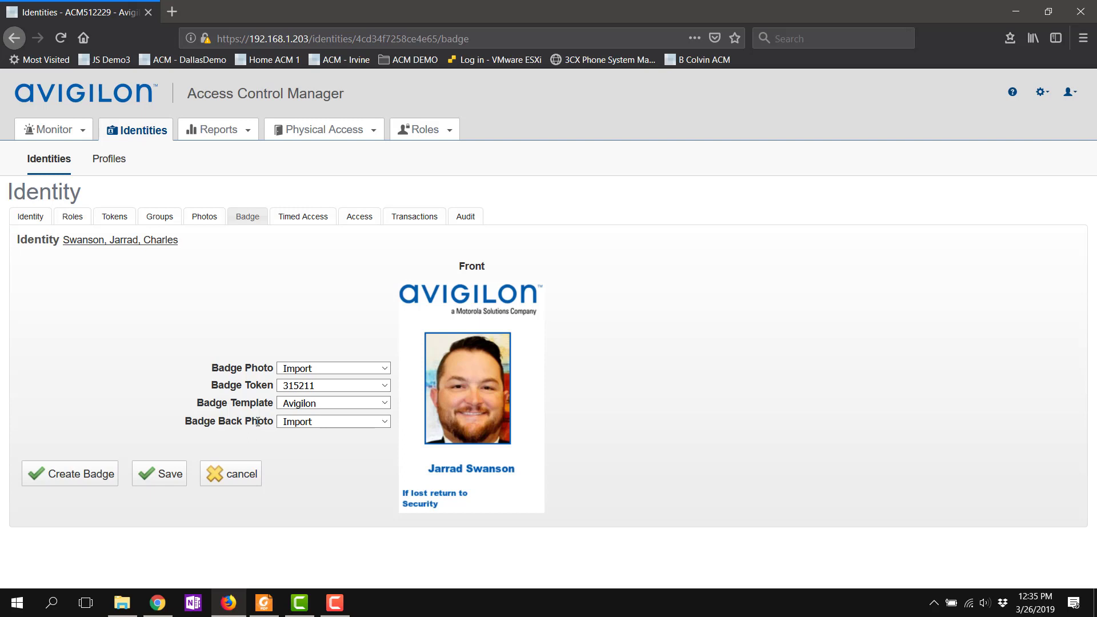
{"action": "left_click", "coordinate": [159, 474]}
{"action": "left_click", "coordinate": [65, 476]}
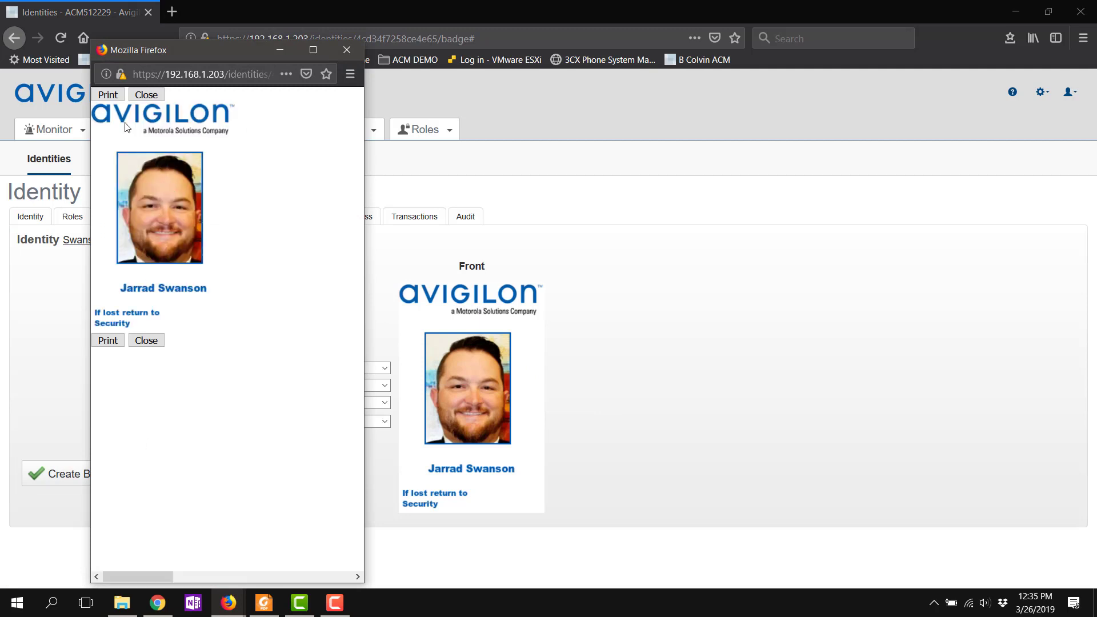
Step: Print the badge on HP46DF97 (HP OfficeJet Pro 8710) and close the badge window
{"action": "left_click", "coordinate": [118, 100]}
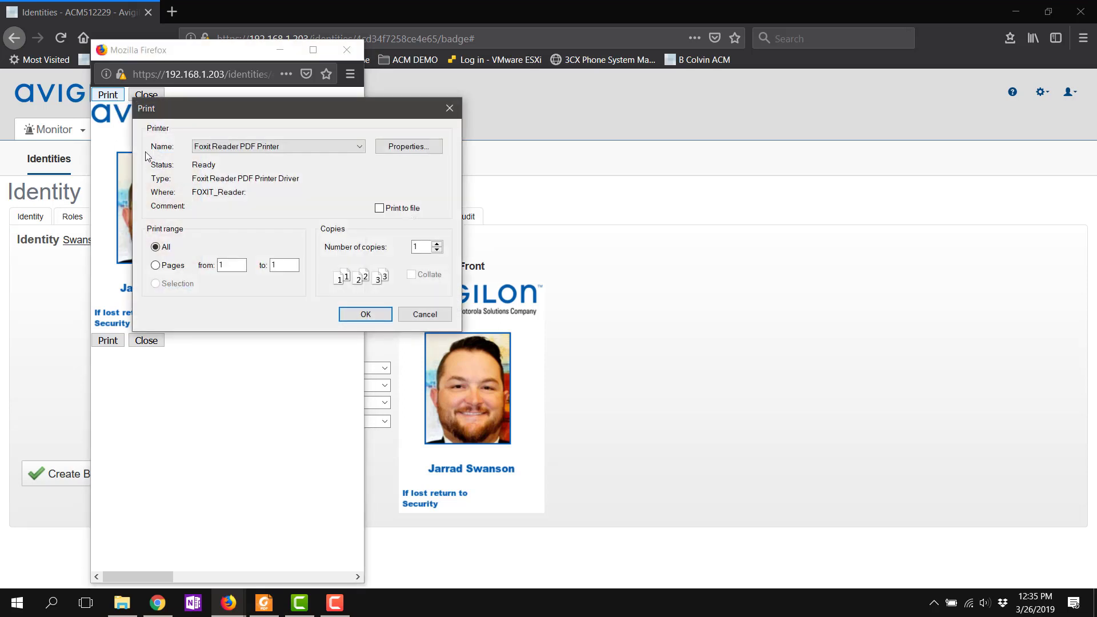
{"action": "left_click", "coordinate": [262, 150]}
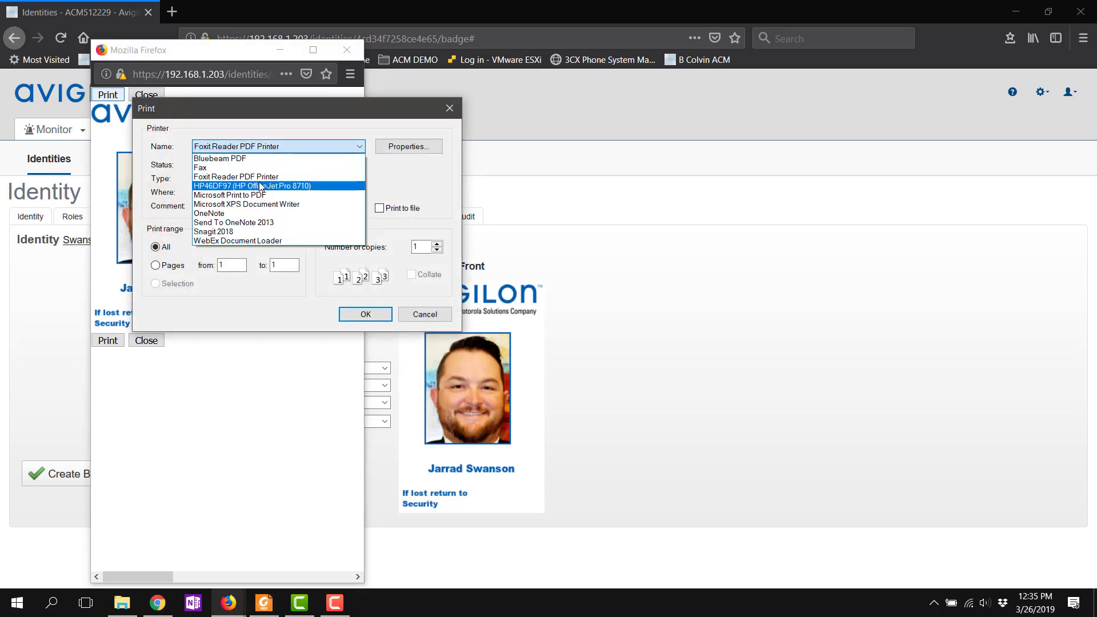
{"action": "left_click", "coordinate": [230, 187]}
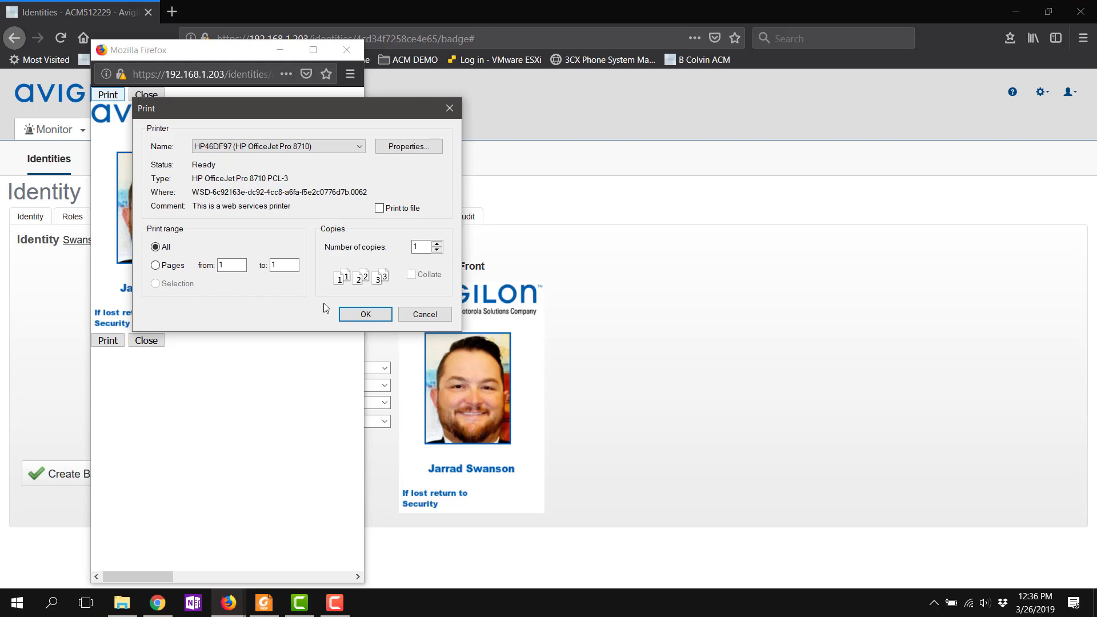
{"action": "left_click", "coordinate": [346, 313]}
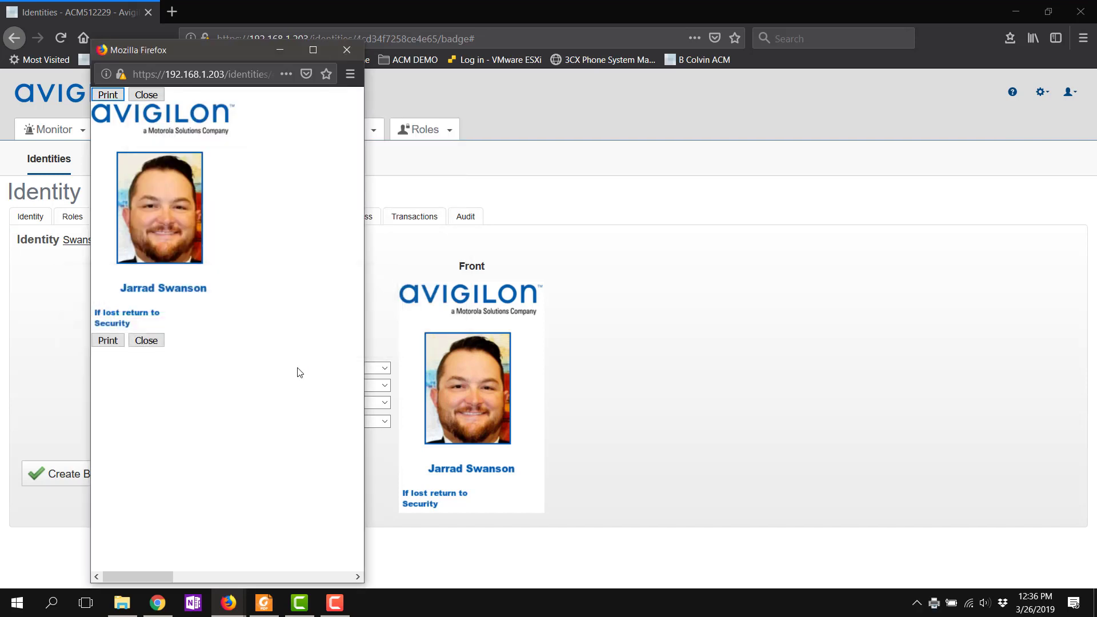
{"action": "left_click", "coordinate": [163, 346]}
{"action": "left_click", "coordinate": [335, 603]}
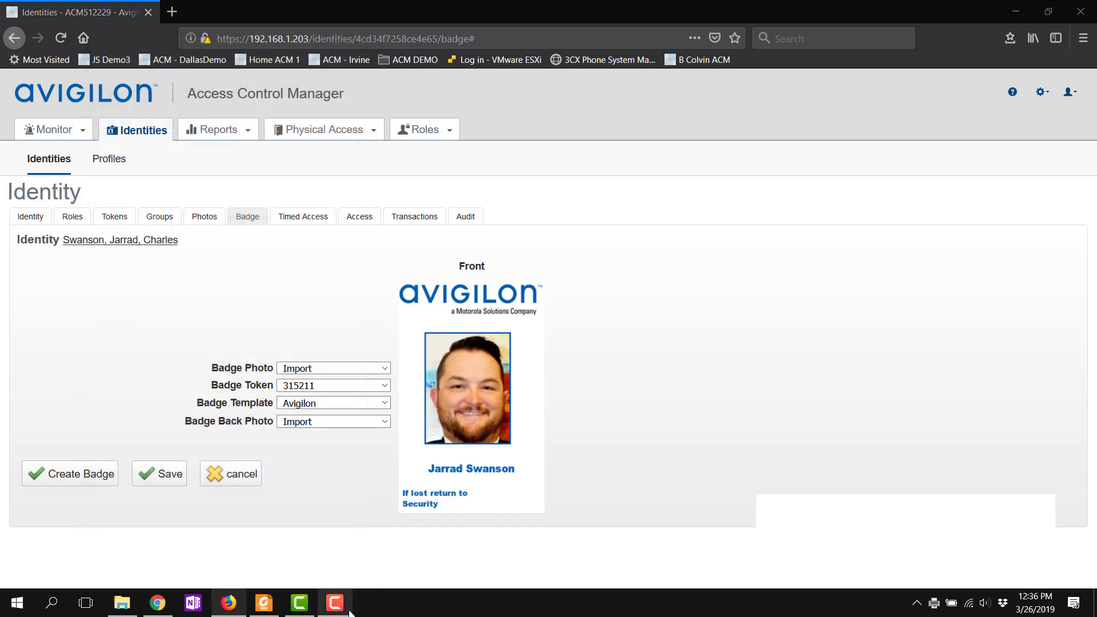